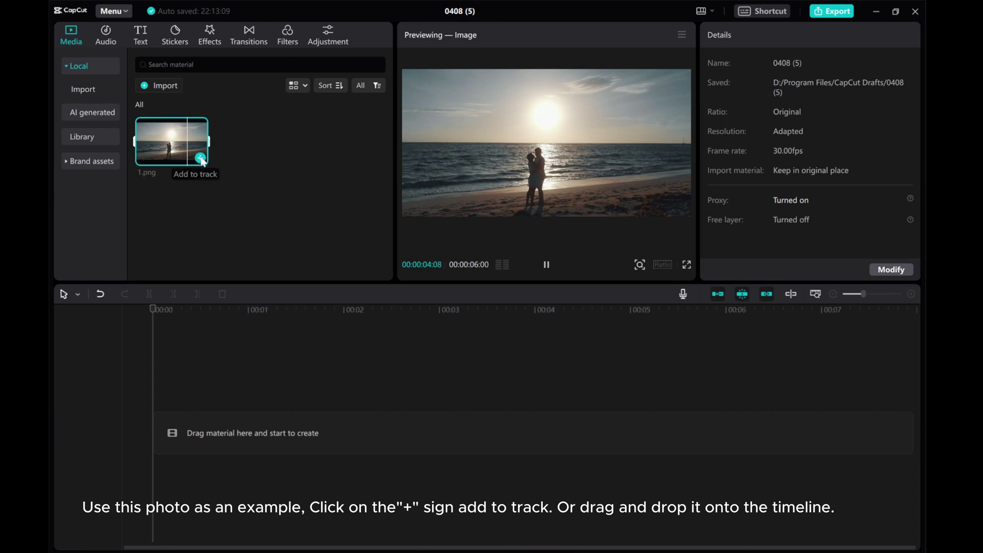
# Place the beach-sunset photo 1.png on the timeline as a six-second clip.
pyautogui.moveTo(198, 154)
pyautogui.mouseDown()
pyautogui.moveTo(173, 421)
pyautogui.moveTo(161, 432)
pyautogui.mouseUp()
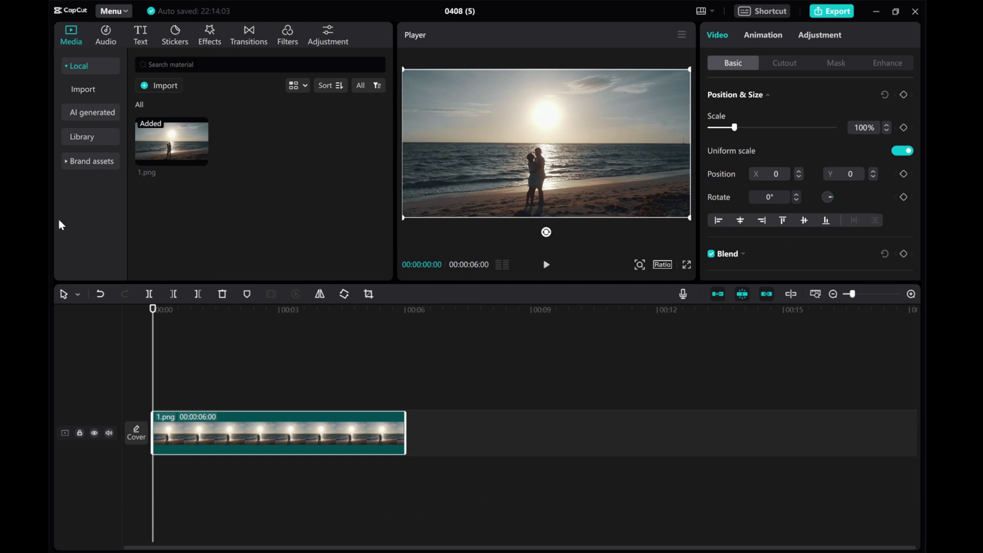
# Add the library's plain white background clip and move 1.png onto a track above it.
pyautogui.click(76, 138)
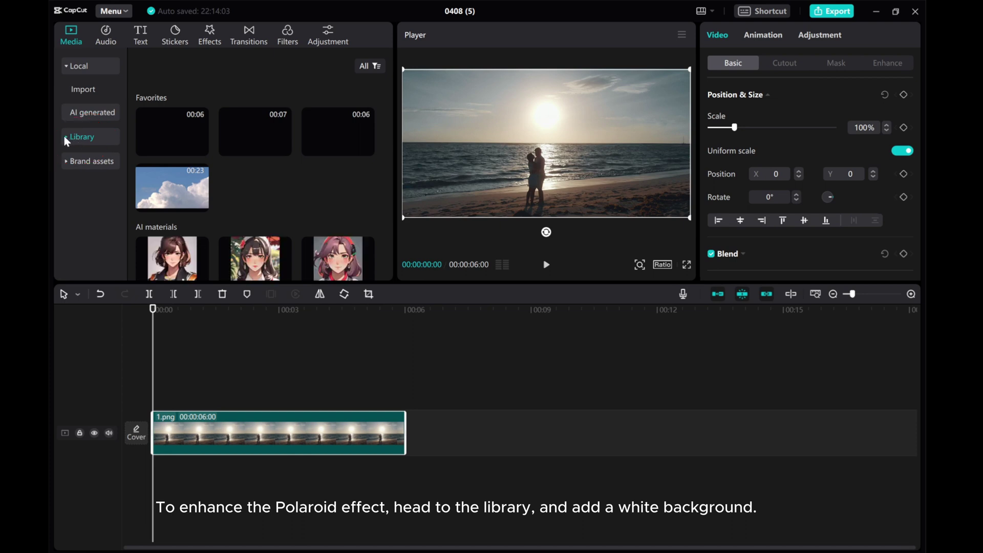
pyautogui.click(65, 137)
pyautogui.click(88, 204)
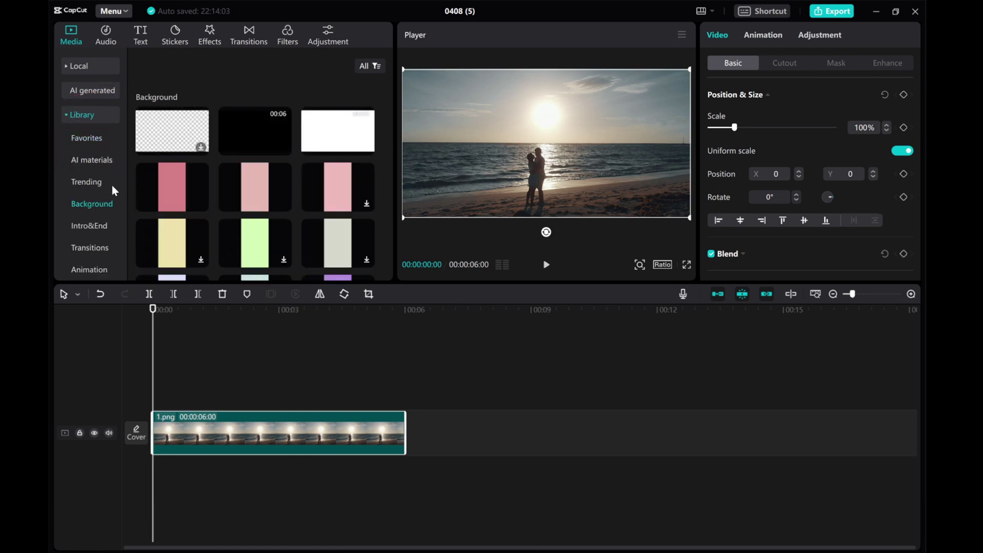
pyautogui.moveTo(339, 131)
pyautogui.click(366, 148)
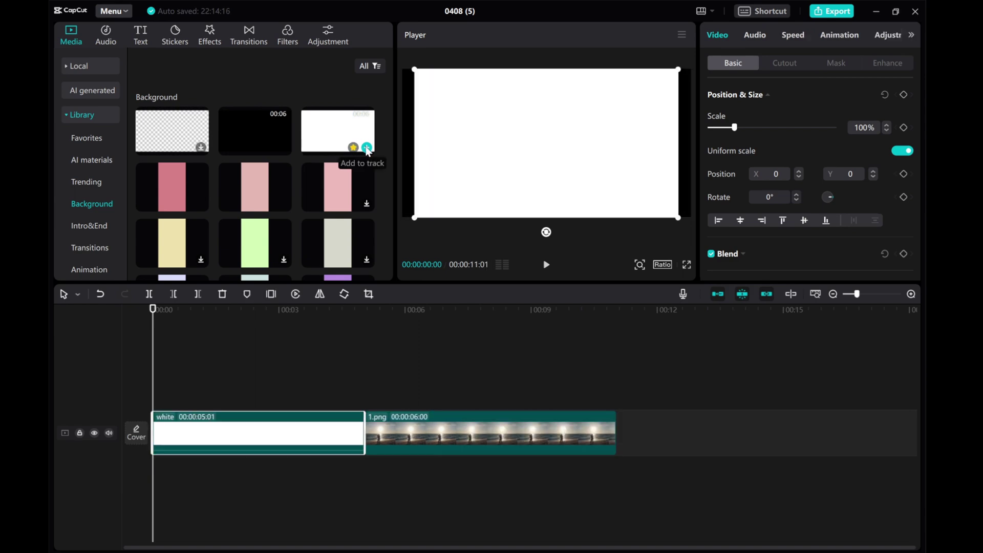
pyautogui.moveTo(410, 434); pyautogui.dragTo(212, 408)
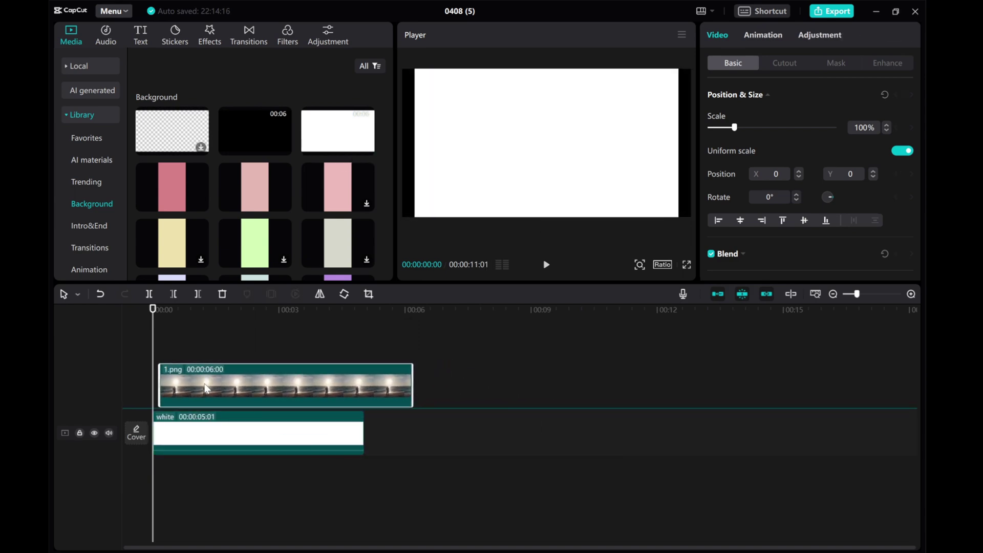
# Set the white background clip to 0.8x speed and trim it to end with 1.png.
pyautogui.click(253, 433)
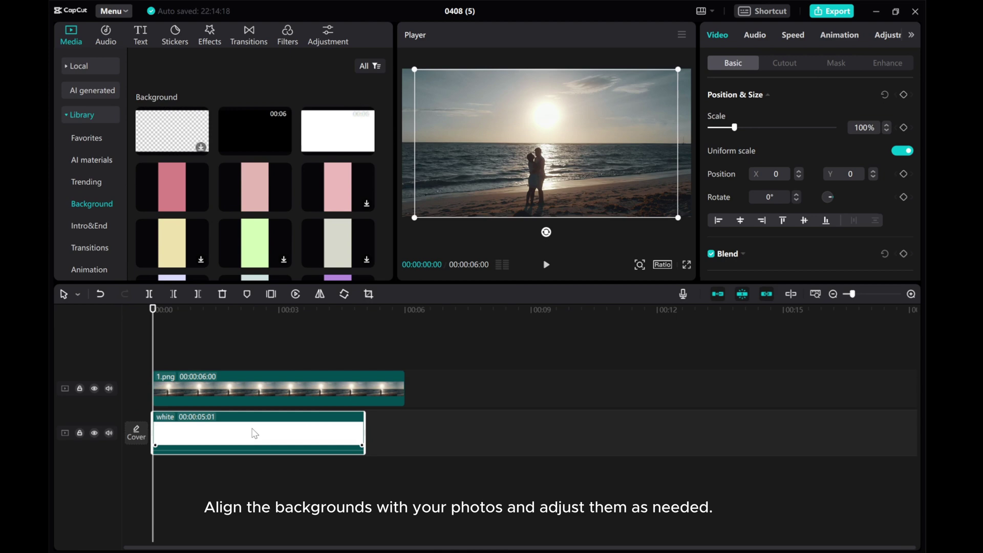
pyautogui.click(788, 39)
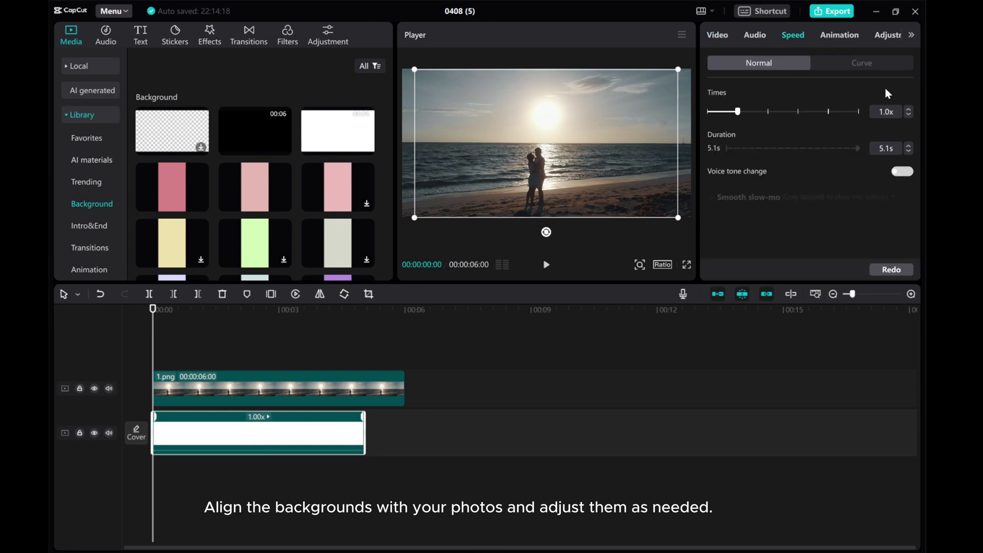
pyautogui.click(909, 114)
pyautogui.click(909, 114)
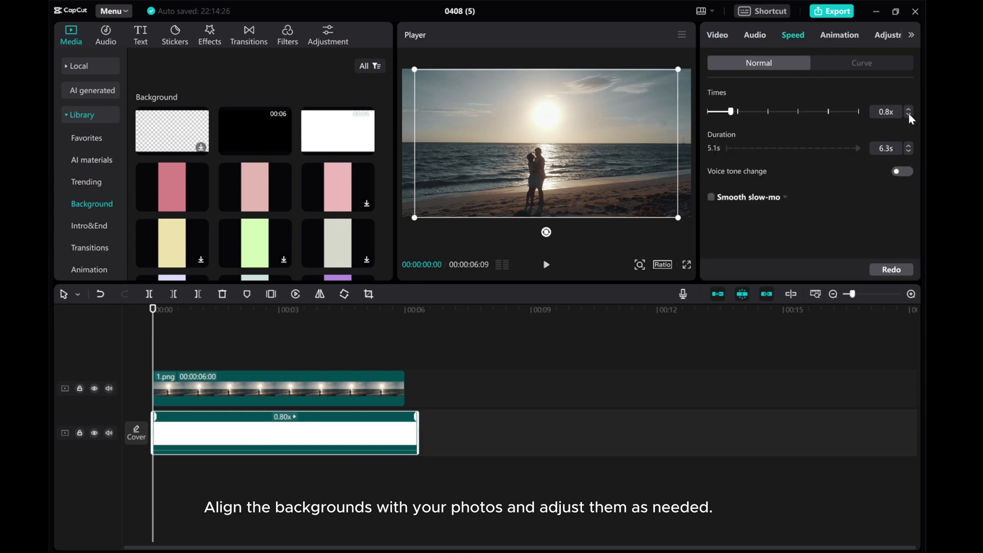
pyautogui.moveTo(417, 428); pyautogui.dragTo(405, 427)
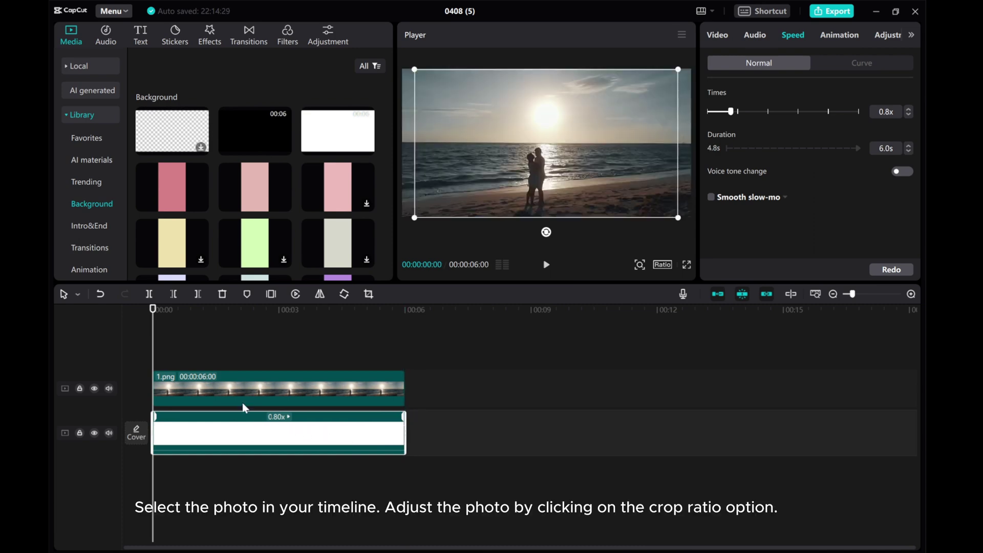
# Crop 1.png to a narrow portrait strip around the couple, removing most sky and sides.
pyautogui.click(222, 389)
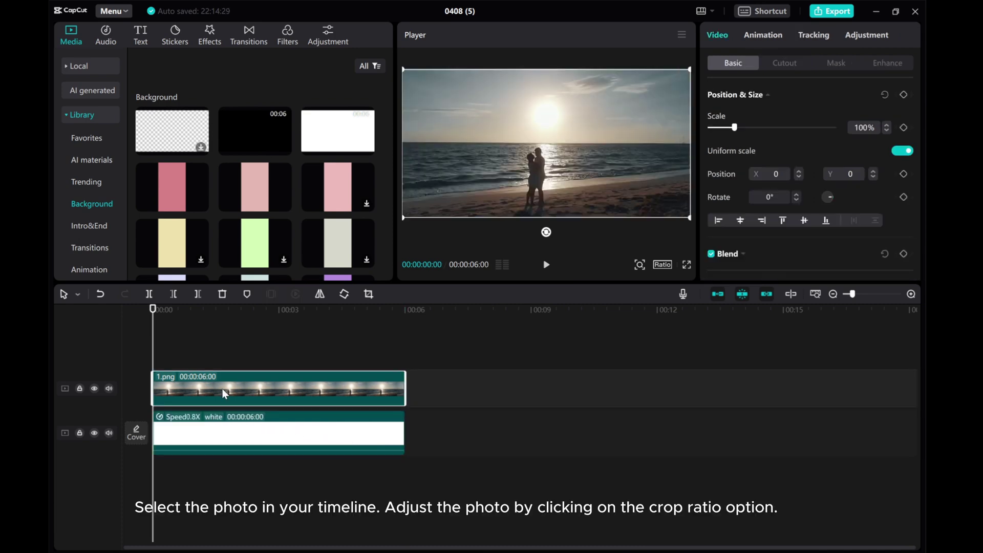
pyautogui.click(368, 293)
pyautogui.moveTo(487, 142); pyautogui.dragTo(463, 268)
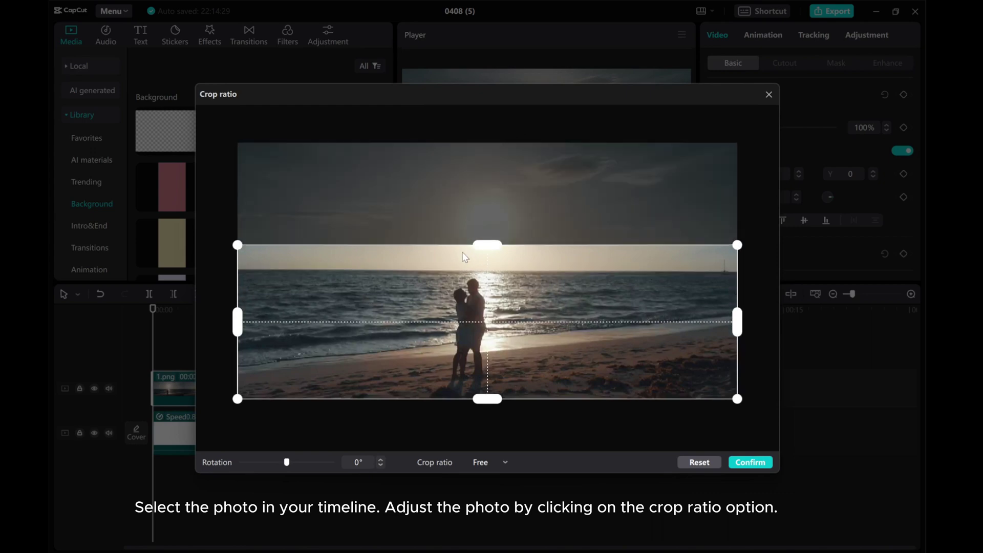
pyautogui.moveTo(240, 342); pyautogui.dragTo(435, 328)
pyautogui.moveTo(582, 261); pyautogui.dragTo(585, 270)
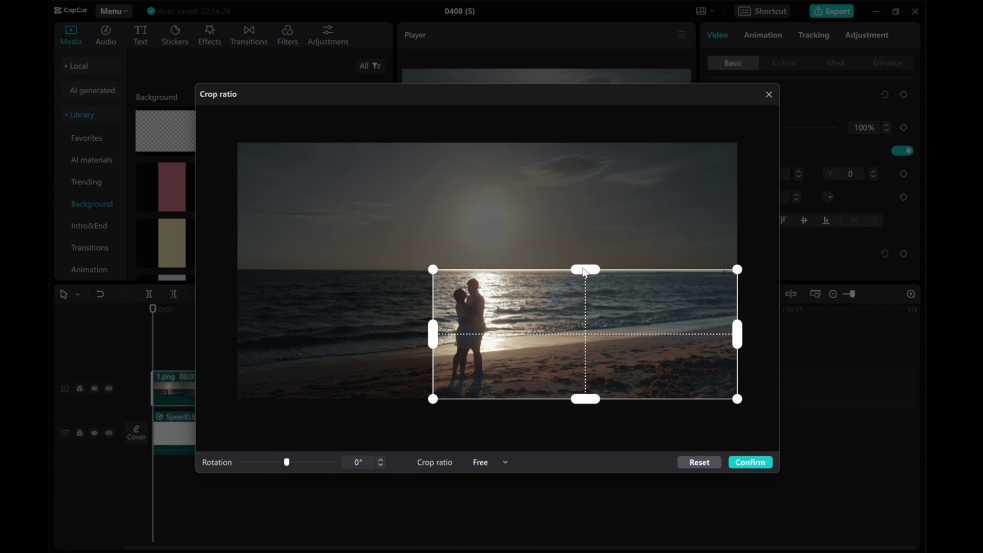
pyautogui.moveTo(739, 335); pyautogui.dragTo(508, 335)
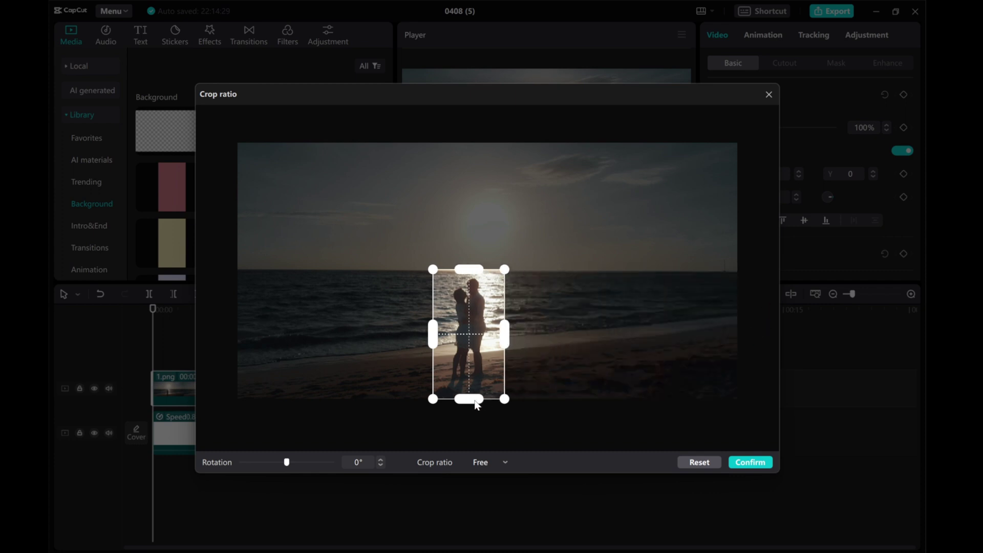
pyautogui.moveTo(470, 400); pyautogui.dragTo(475, 388)
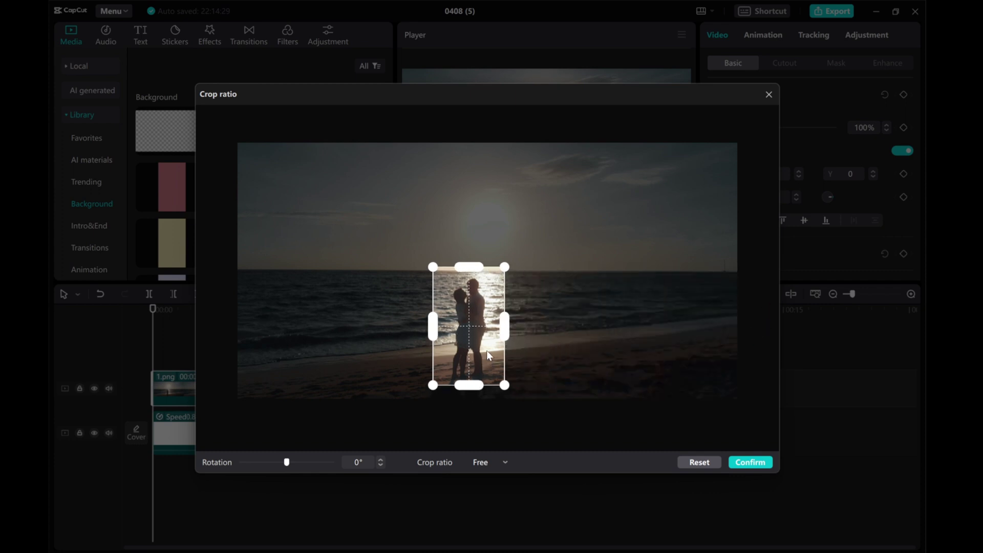
pyautogui.click(744, 461)
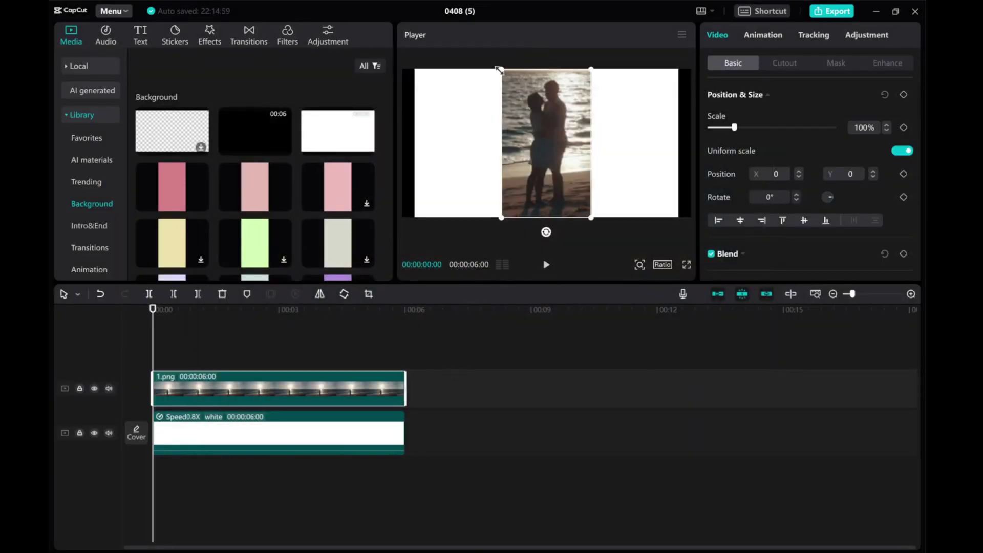
# Shrink the photo to 85% and crop the white background from the left and top.
pyautogui.moveTo(502, 69); pyautogui.dragTo(515, 84)
pyautogui.click(257, 430)
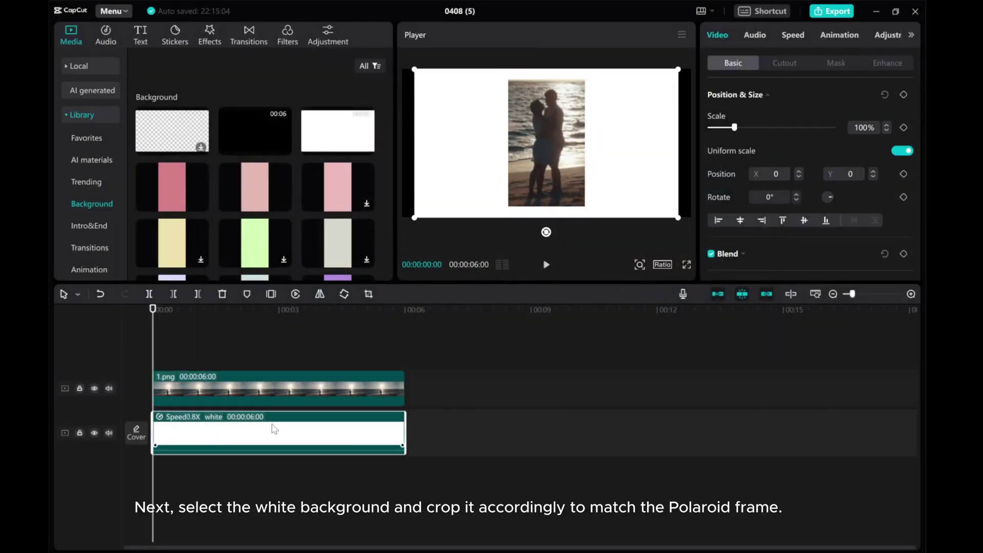
pyautogui.click(367, 294)
pyautogui.moveTo(238, 290); pyautogui.dragTo(592, 290)
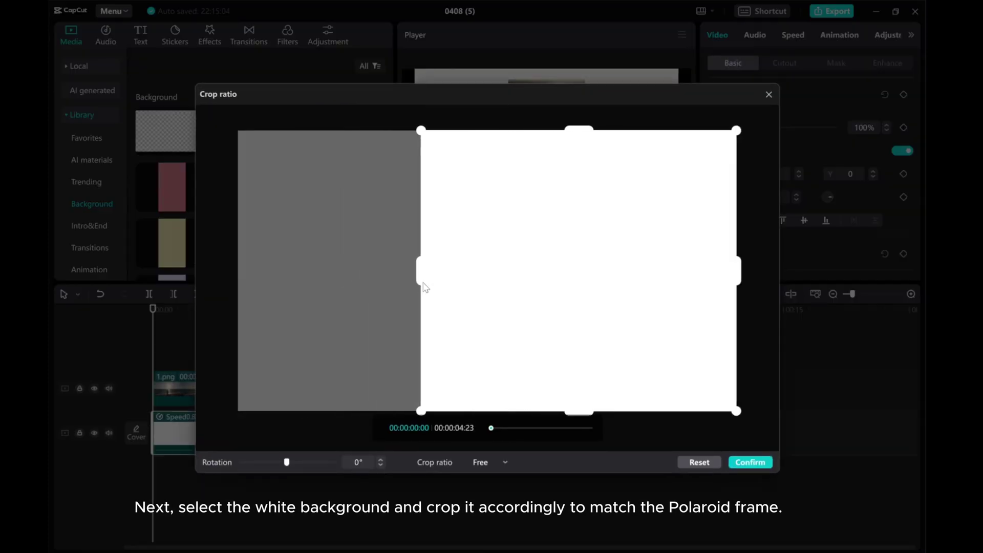
pyautogui.moveTo(664, 131); pyautogui.dragTo(669, 188)
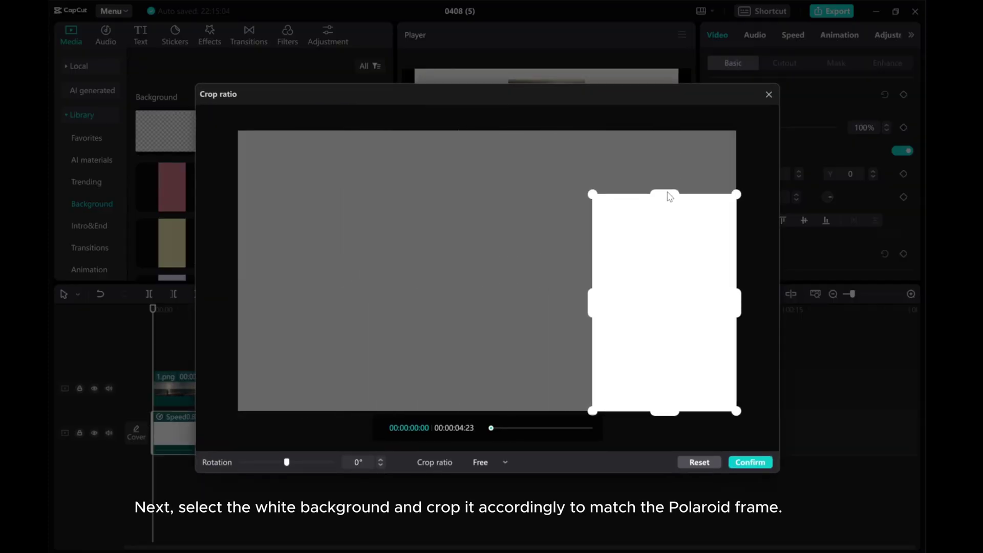
pyautogui.click(751, 462)
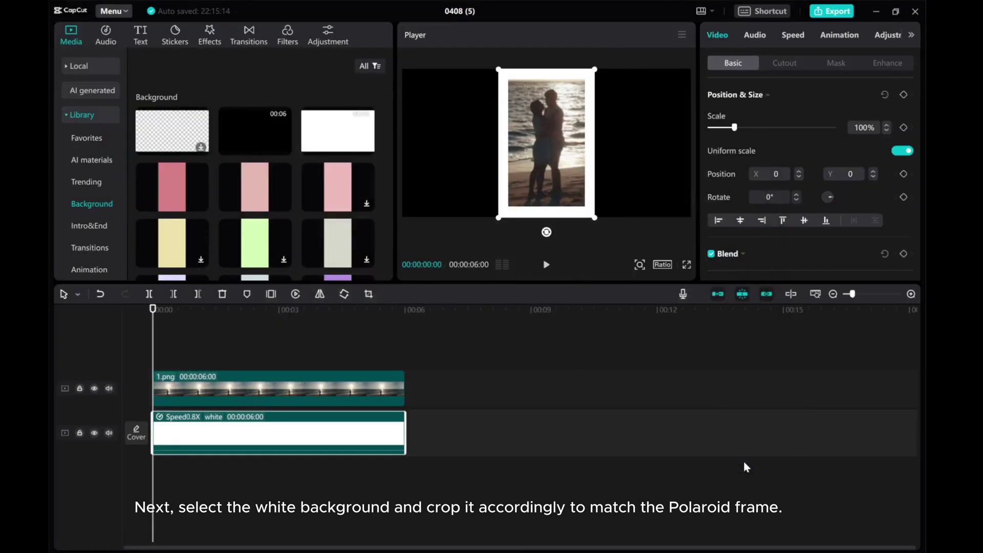
# Move the photo up, shrink it to about two thirds, and fit the white frame around it.
pyautogui.click(527, 127)
pyautogui.moveTo(530, 136); pyautogui.dragTo(529, 125)
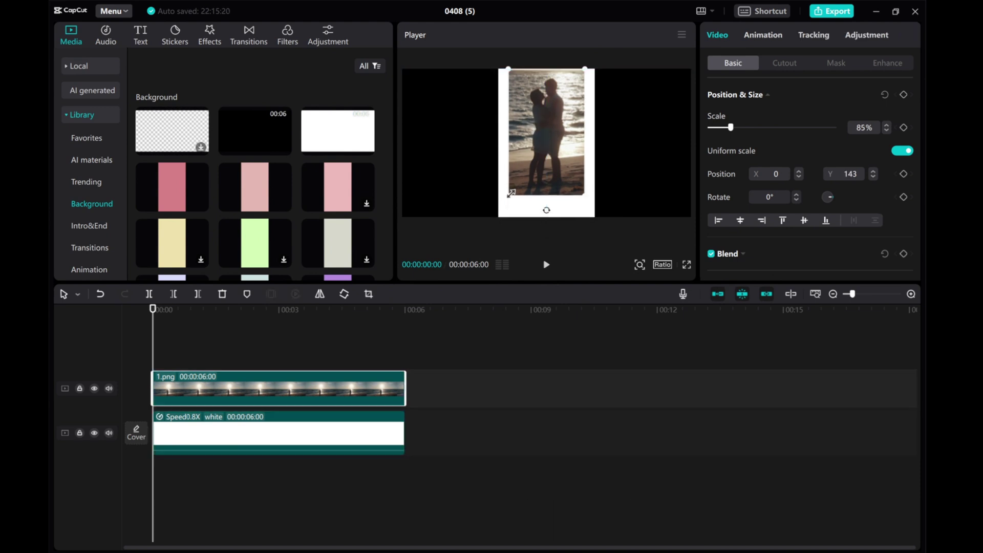
pyautogui.moveTo(510, 193); pyautogui.dragTo(517, 182)
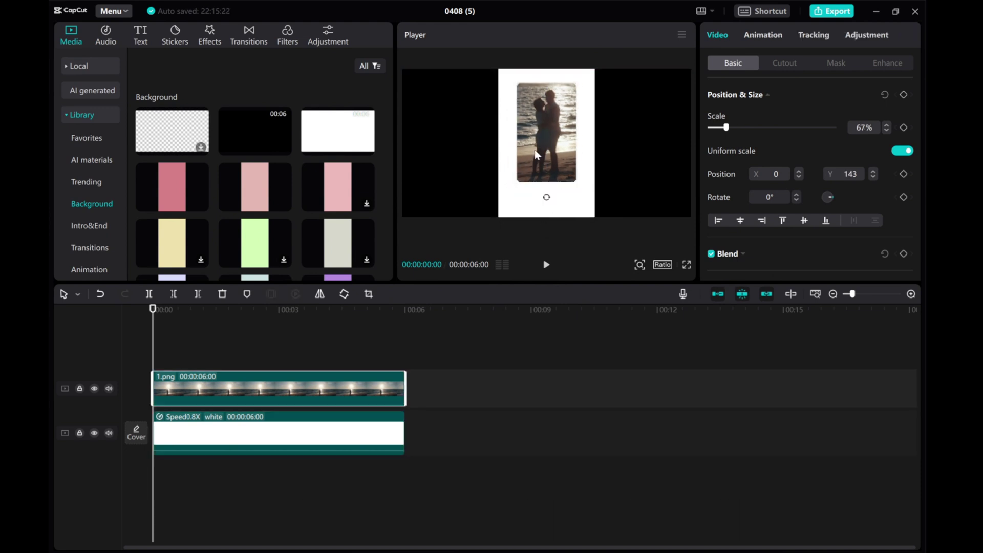
pyautogui.click(519, 209)
pyautogui.moveTo(499, 70); pyautogui.dragTo(510, 86)
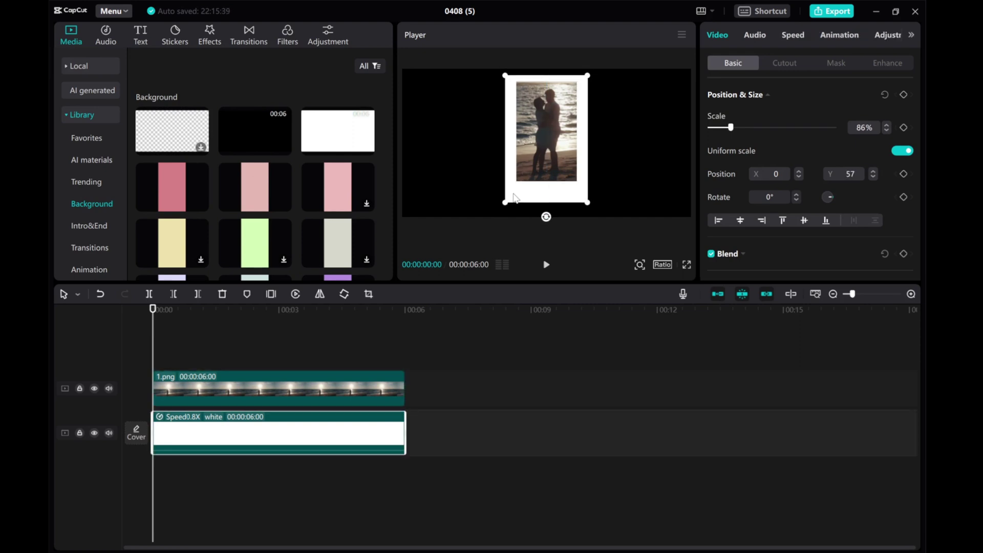
# Crop the white frame narrower from the left twice, then check the photo and frame sizes.
pyautogui.click(369, 293)
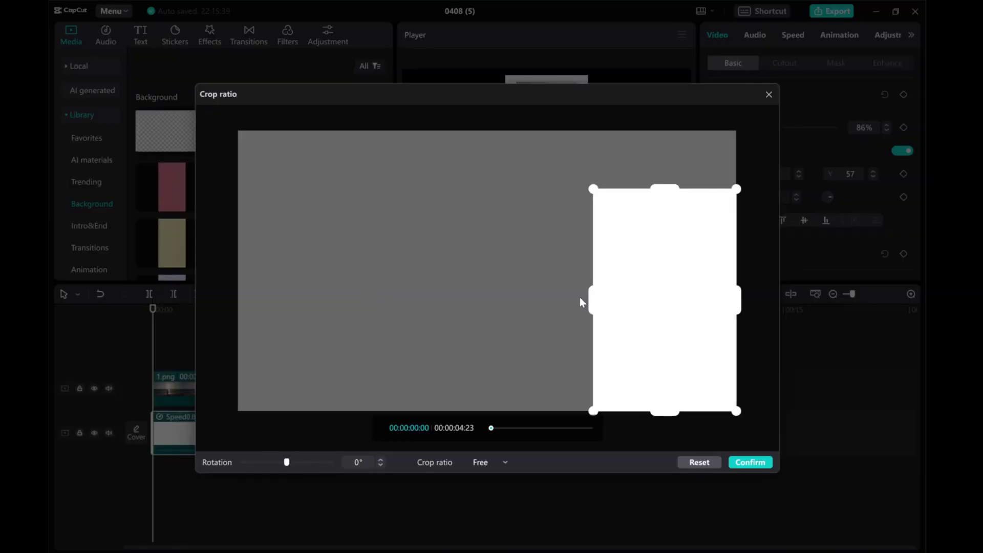
pyautogui.moveTo(593, 297); pyautogui.dragTo(602, 307)
pyautogui.click(740, 462)
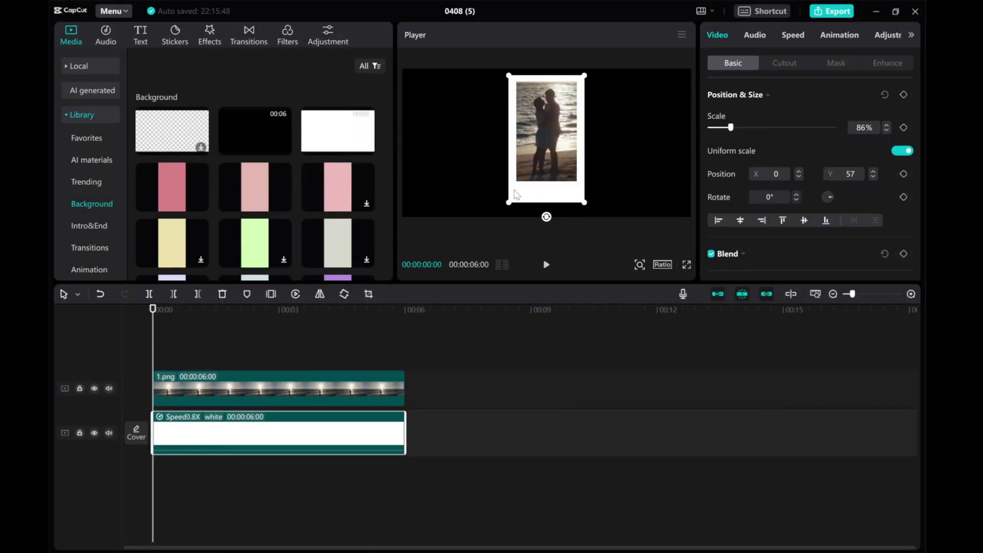
pyautogui.click(368, 294)
pyautogui.moveTo(604, 307); pyautogui.dragTo(613, 308)
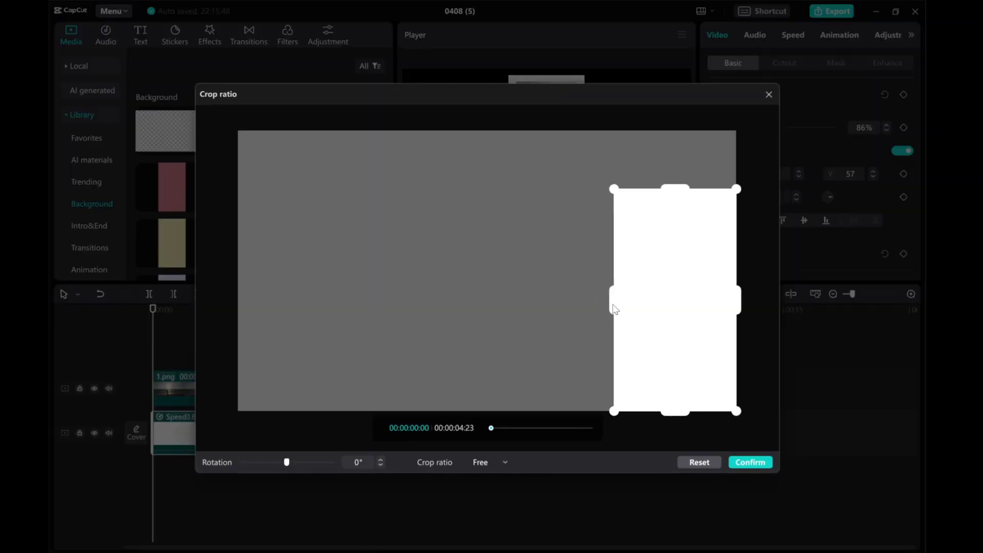
pyautogui.click(758, 463)
pyautogui.click(532, 126)
pyautogui.click(532, 203)
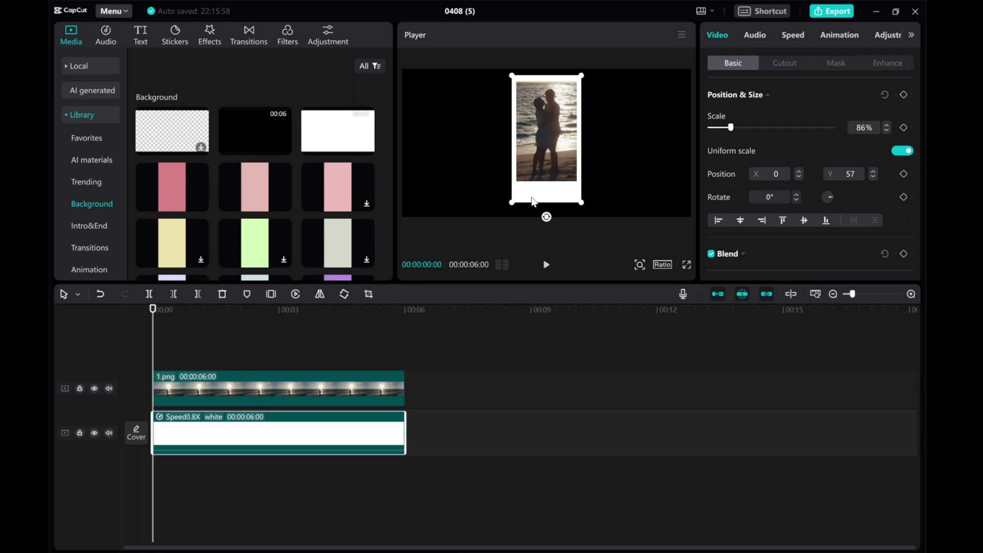
pyautogui.click(534, 150)
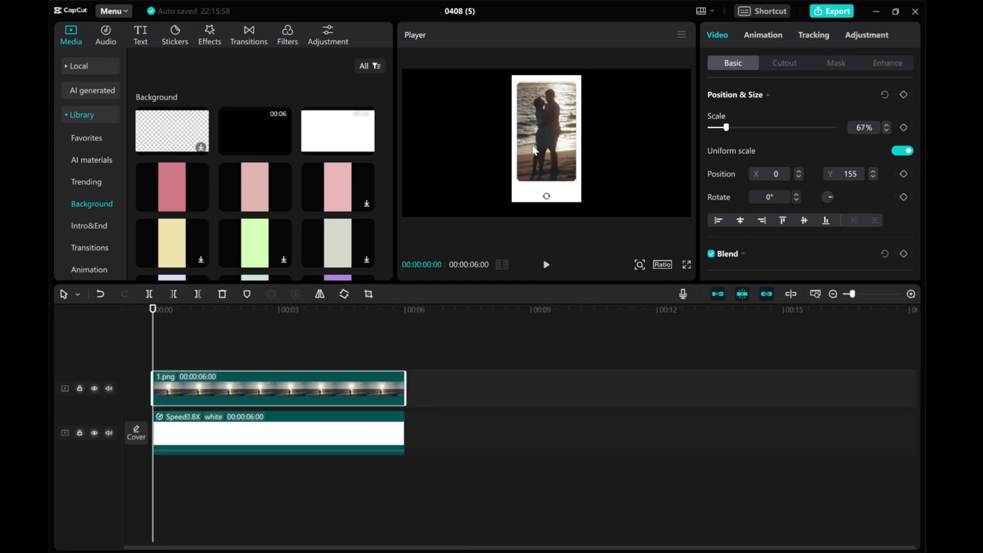
pyautogui.click(532, 198)
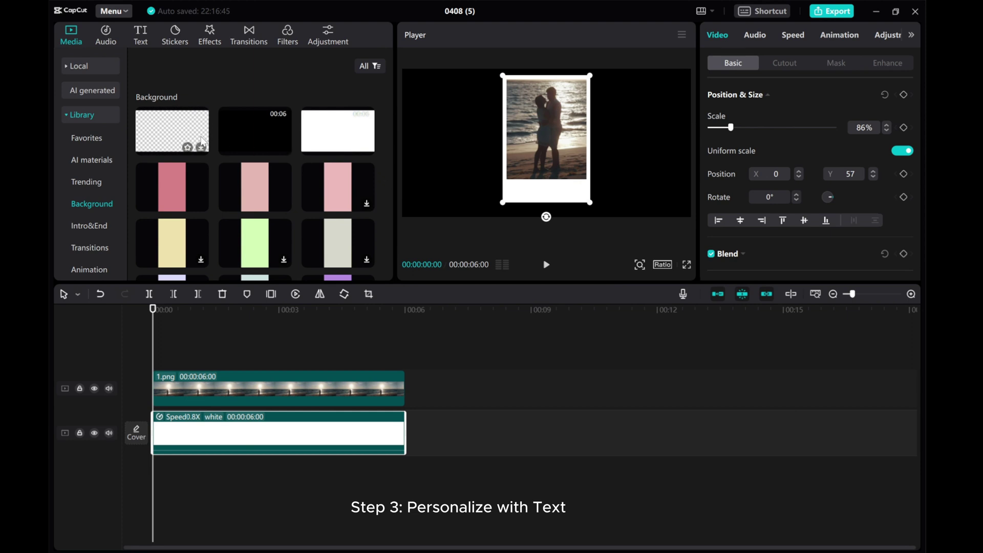
# Add the 'Love is love' text style and lengthen it to match the photo.
pyautogui.click(138, 39)
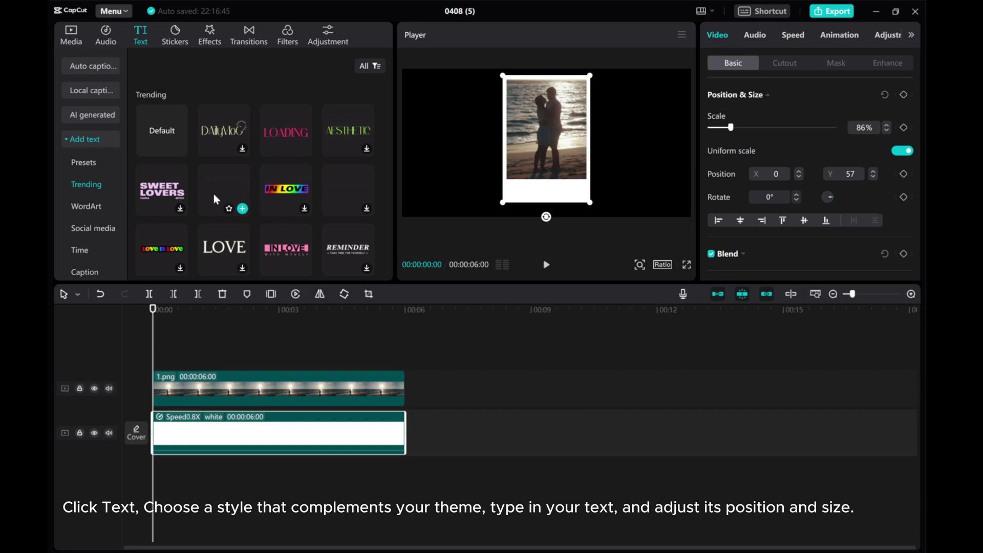
pyautogui.click(243, 209)
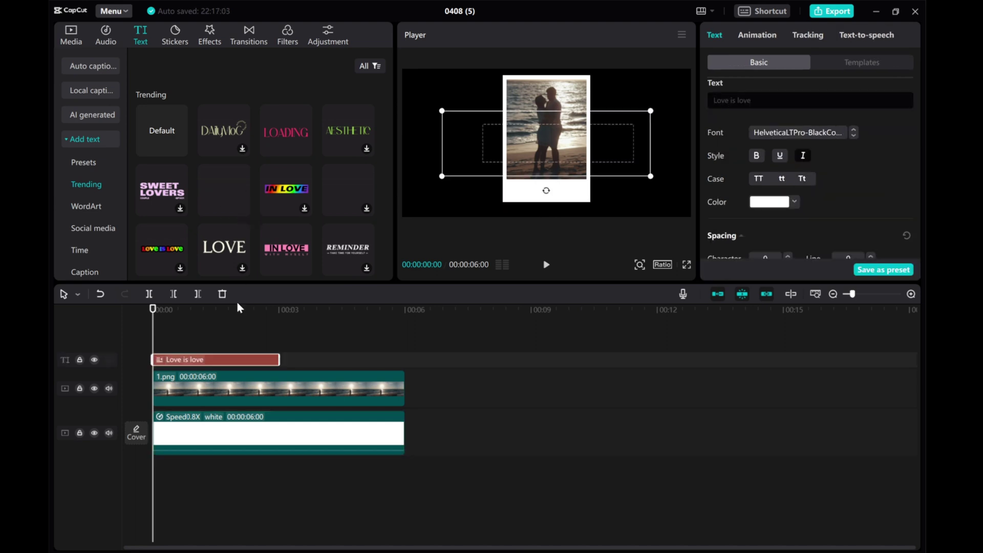
pyautogui.moveTo(279, 359); pyautogui.dragTo(406, 372)
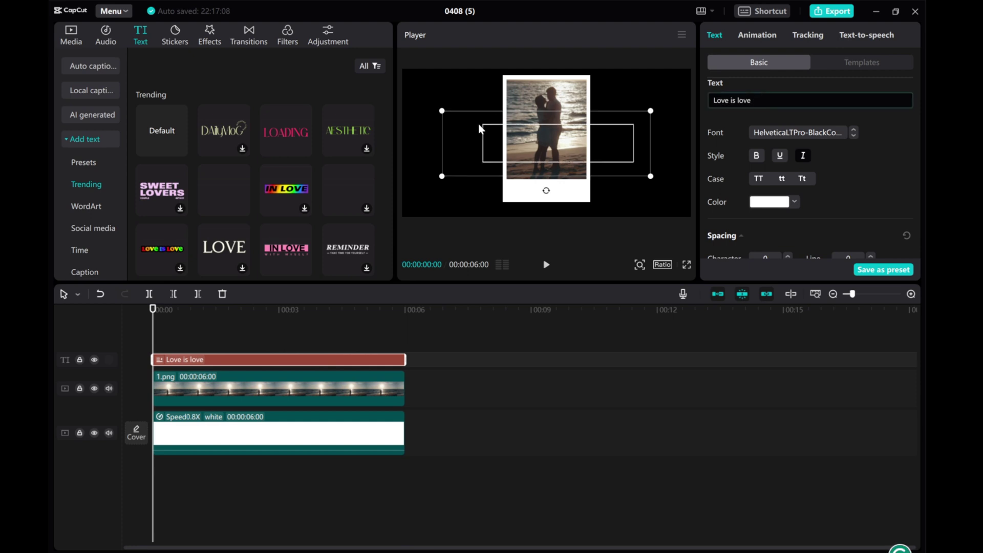
# Shrink the caption and centre it on the frame's bottom white strip.
pyautogui.click(447, 126)
pyautogui.moveTo(442, 111); pyautogui.dragTo(493, 126)
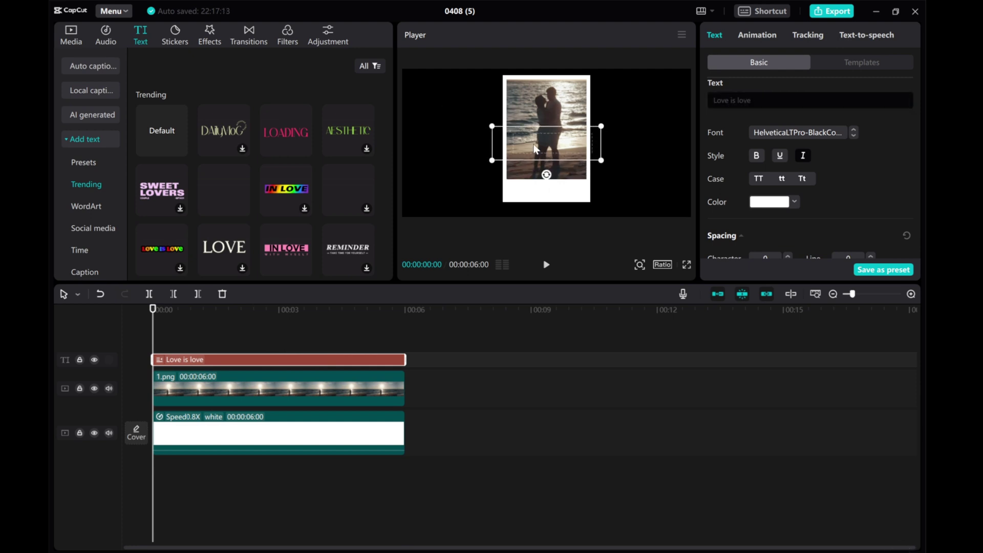
pyautogui.moveTo(536, 148); pyautogui.dragTo(529, 194)
pyautogui.moveTo(154, 350); pyautogui.dragTo(195, 348)
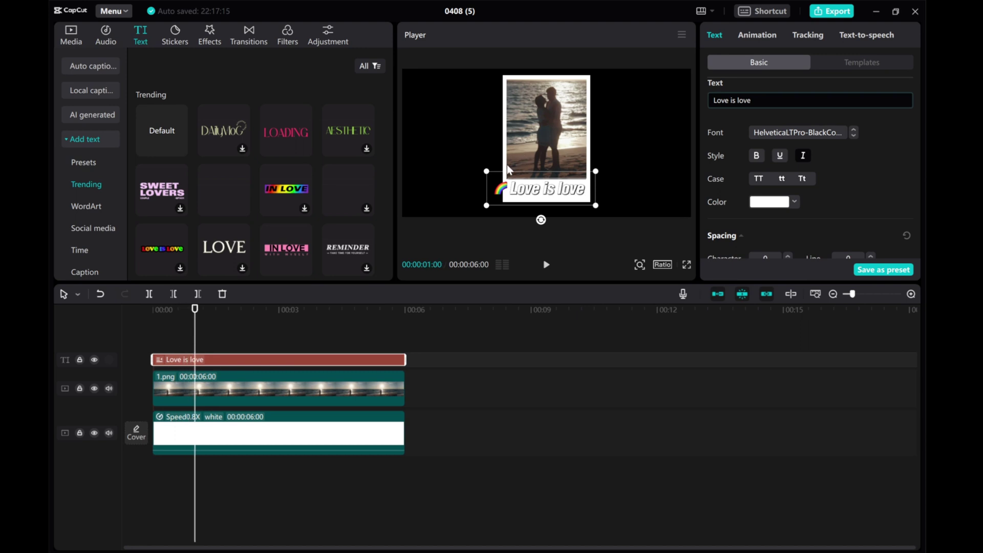
pyautogui.moveTo(536, 194); pyautogui.dragTo(540, 192)
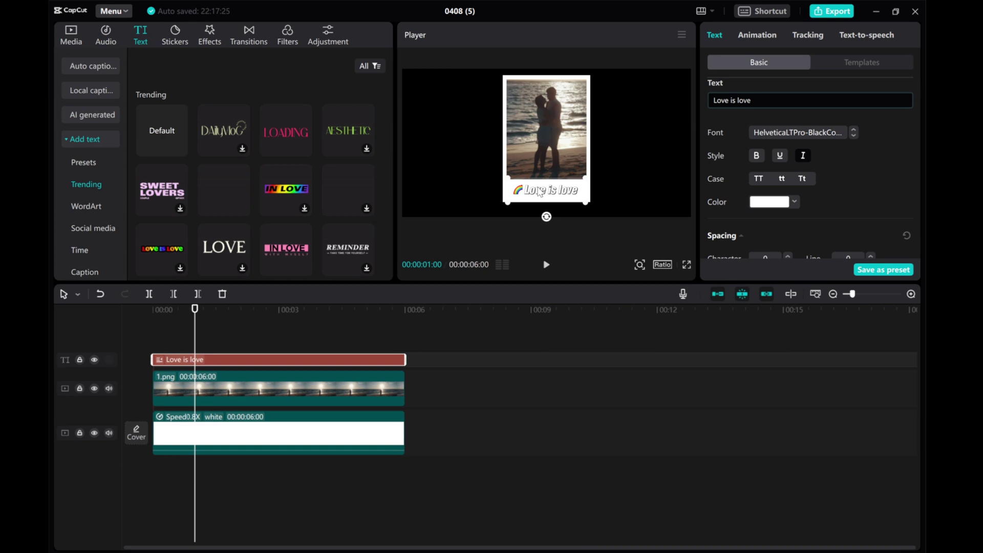
# Reselect the caption and set its scale to 38%.
pyautogui.click(541, 138)
pyautogui.click(532, 192)
pyautogui.click(446, 160)
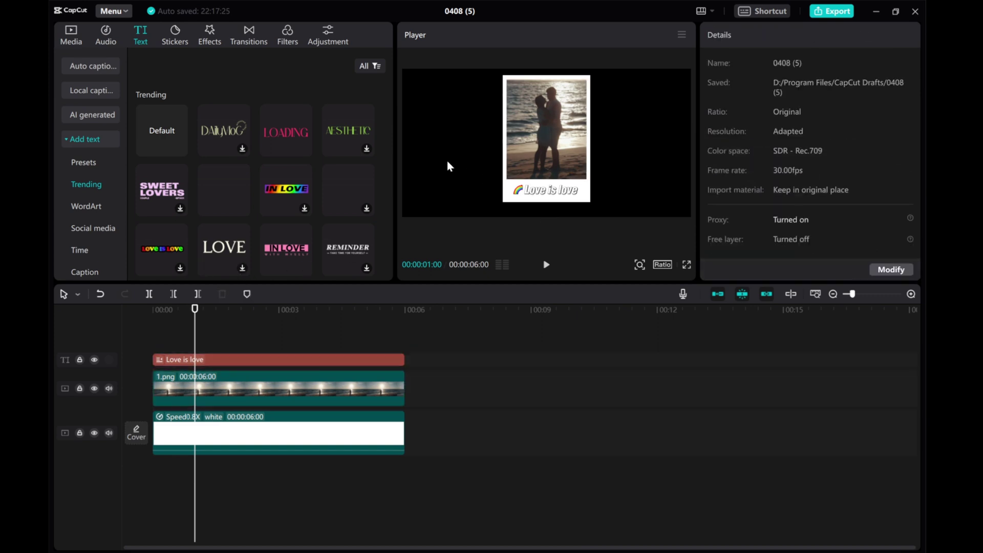
pyautogui.click(550, 197)
pyautogui.scroll(-2, 722, 181)
pyautogui.scroll(-2, 721, 182)
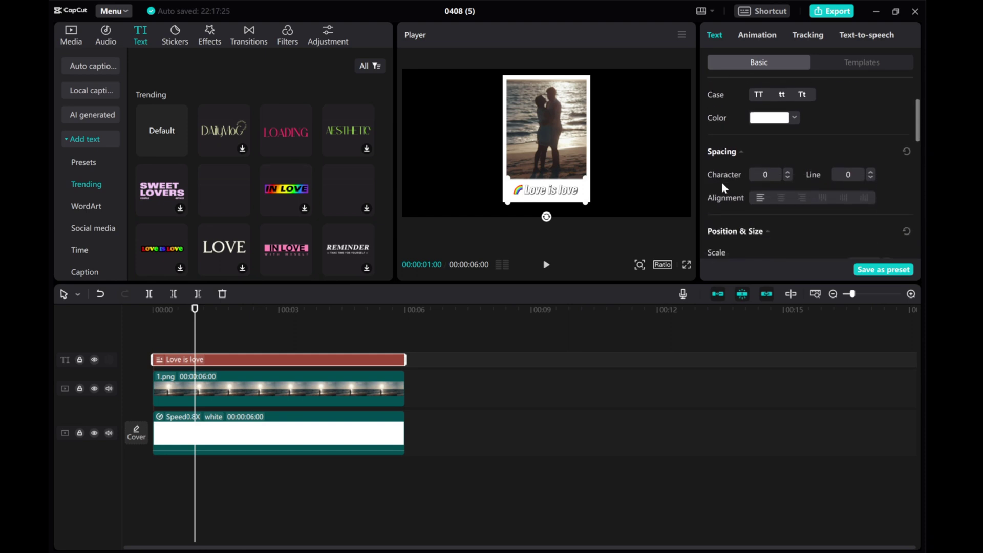
pyautogui.scroll(4, 770, 201)
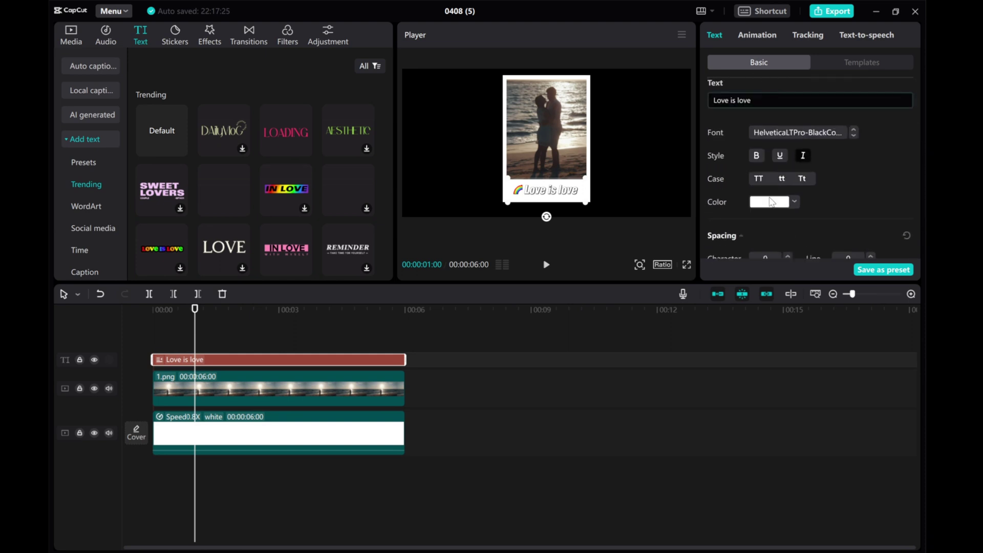
pyautogui.scroll(-5, 770, 198)
pyautogui.click(888, 115)
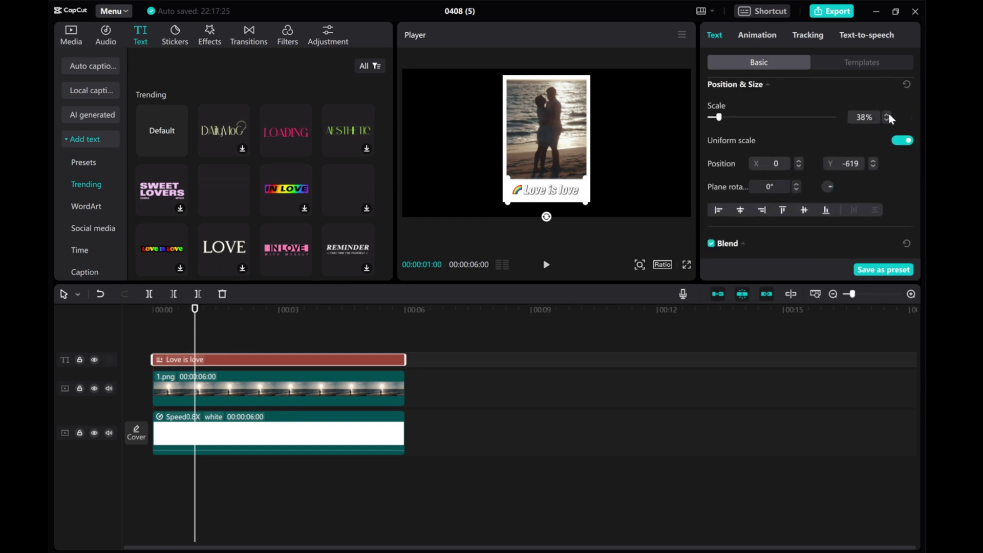
# Merge the caption, beach photo and white frame clips into one compound clip.
pyautogui.click(230, 328)
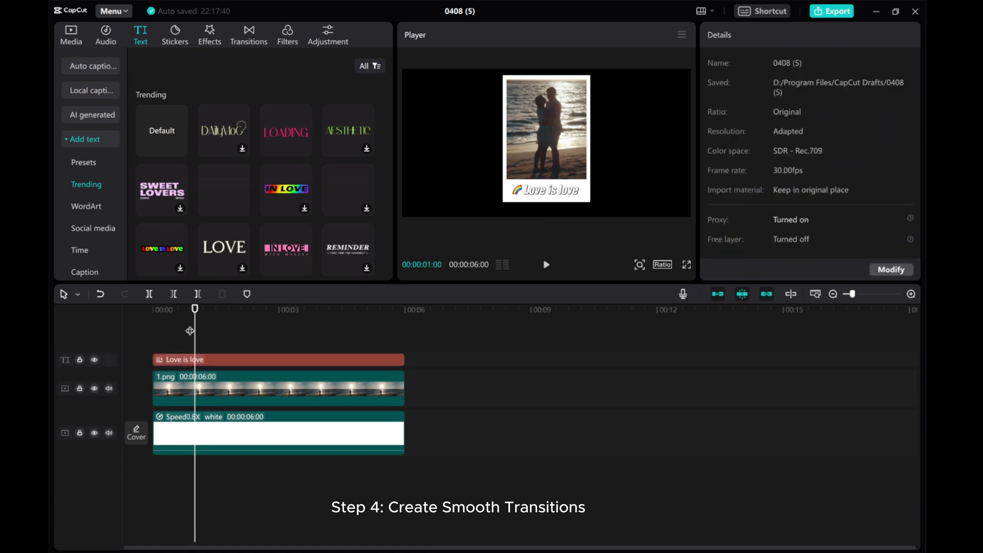
pyautogui.moveTo(194, 323); pyautogui.dragTo(227, 327)
pyautogui.moveTo(422, 440); pyautogui.dragTo(277, 354)
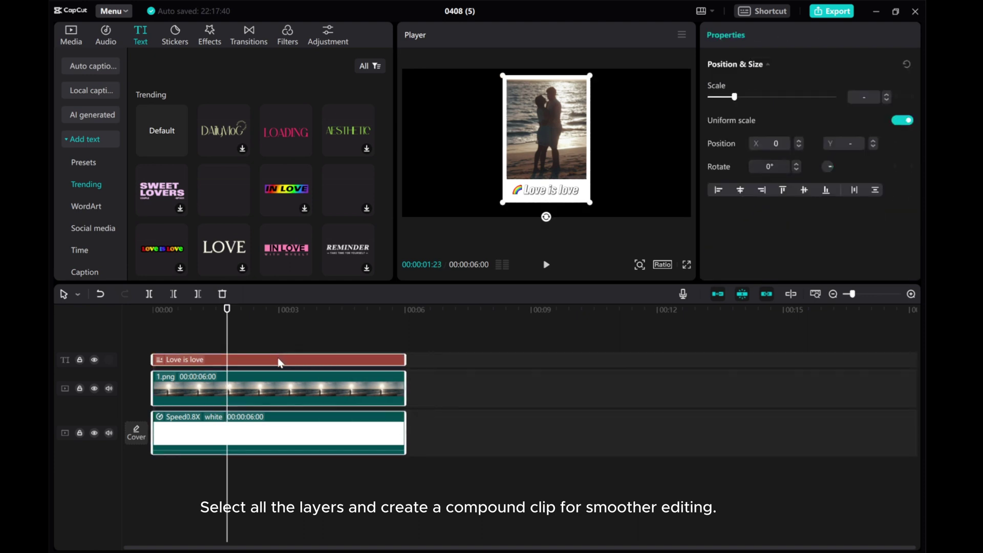
pyautogui.rightClick(278, 355)
pyautogui.click(347, 465)
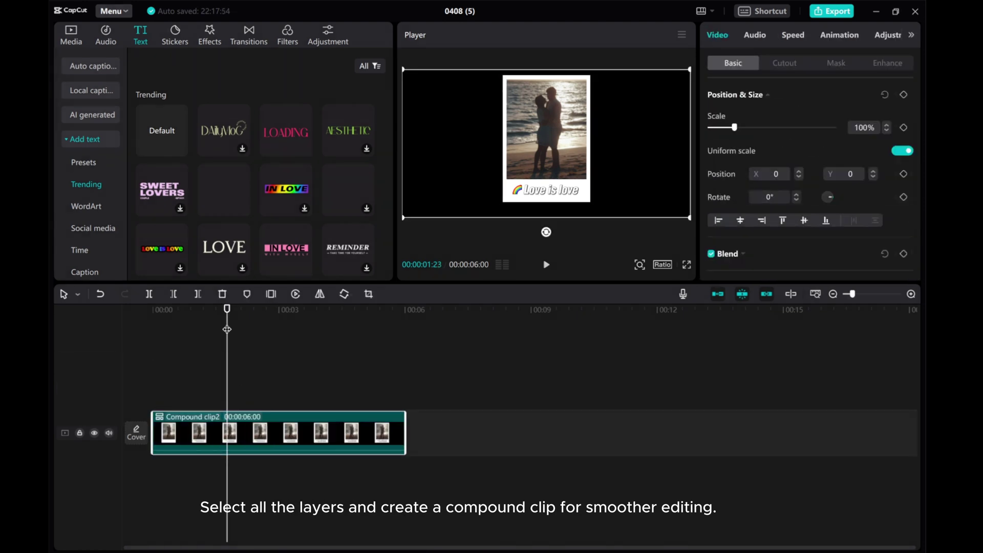
pyautogui.moveTo(226, 326); pyautogui.dragTo(134, 311)
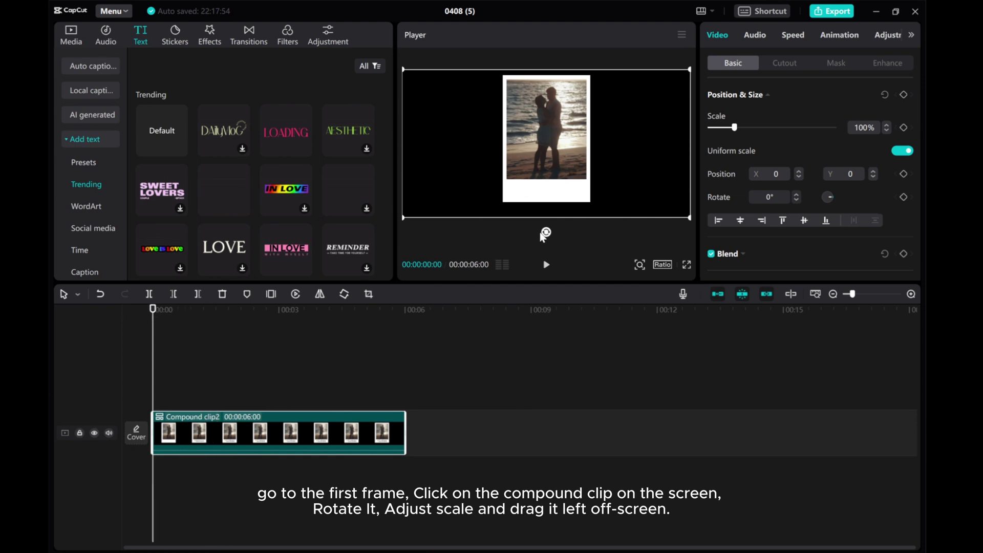
# At 00:00, rotate the framed photo -8°, scale it to 5%, move it off-screen left, and keyframe it.
pyautogui.moveTo(545, 234); pyautogui.dragTo(558, 232)
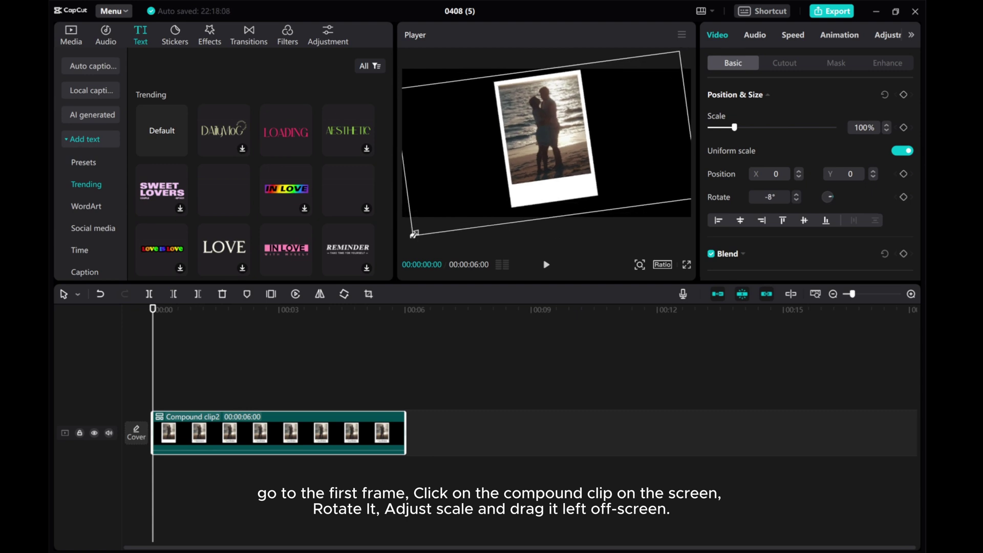
pyautogui.moveTo(414, 234); pyautogui.dragTo(510, 170)
pyautogui.moveTo(547, 142); pyautogui.dragTo(550, 148)
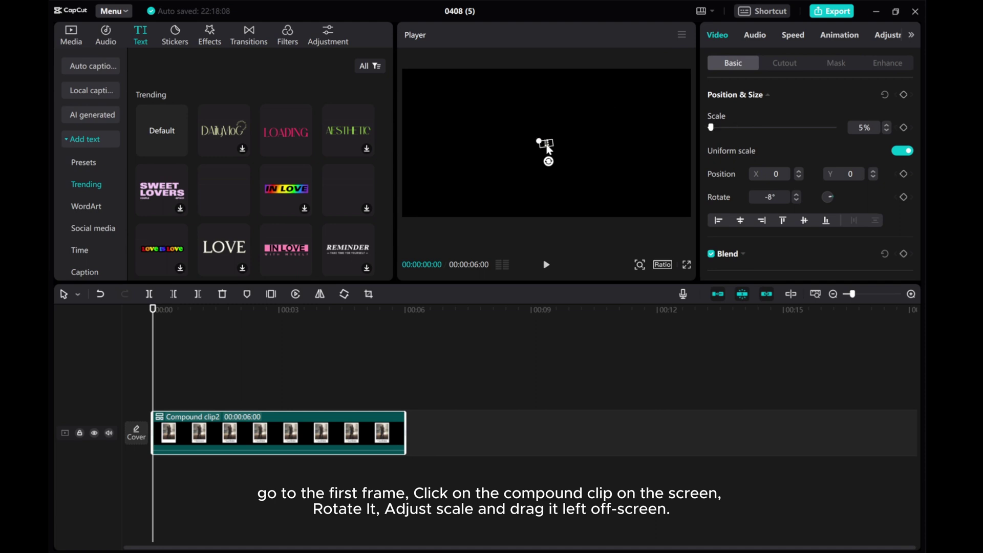
pyautogui.click(548, 146)
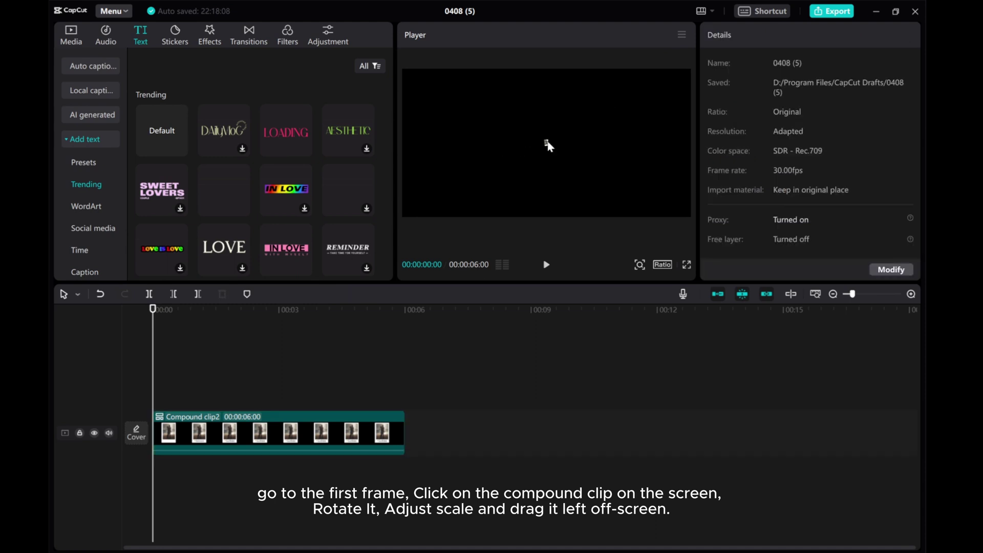
pyautogui.moveTo(545, 146); pyautogui.dragTo(390, 140)
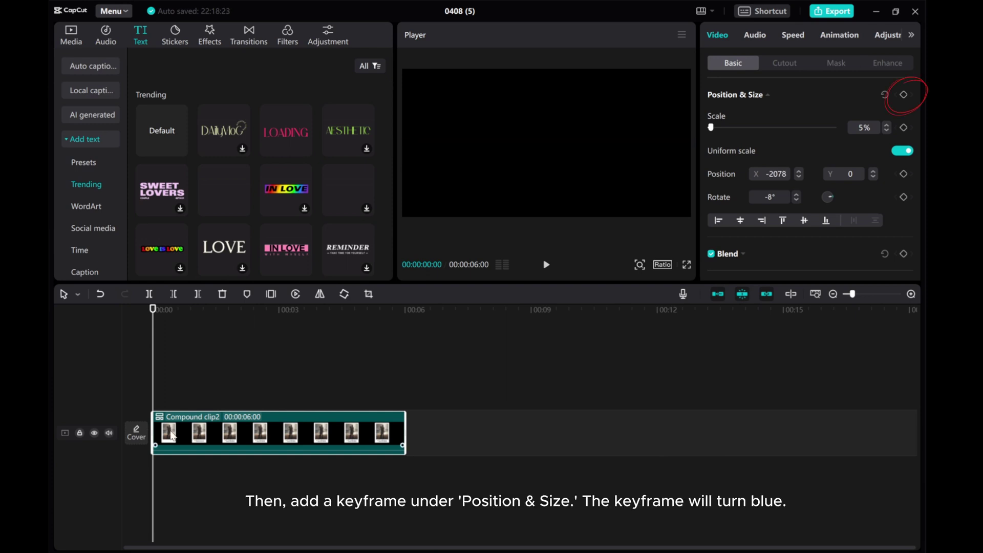
pyautogui.click(904, 94)
# Twenty frames in, set the framed photo's Position X to 0 and Scale to 100%.
pyautogui.press('Right')
pyautogui.press('Right')
pyautogui.press('Right')
pyautogui.press('Right')
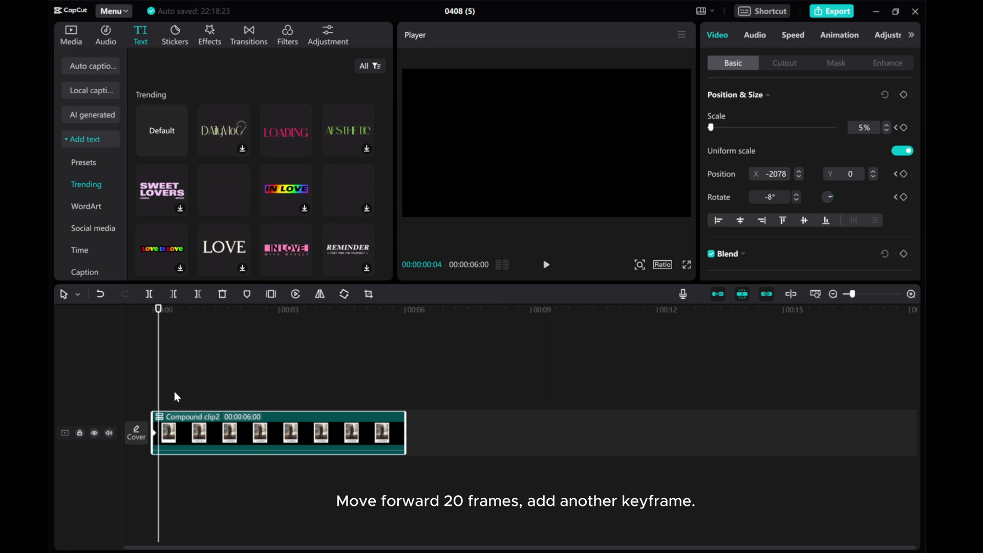
pyautogui.press('Right')
pyautogui.press('Right')
pyautogui.press('Right')
pyautogui.press('Right')
pyautogui.press('Right')
pyautogui.press('Right')
pyautogui.press('Right')
pyautogui.press('Right')
pyautogui.press('Right')
pyautogui.press('Right')
pyautogui.press('Right')
pyautogui.press('Right')
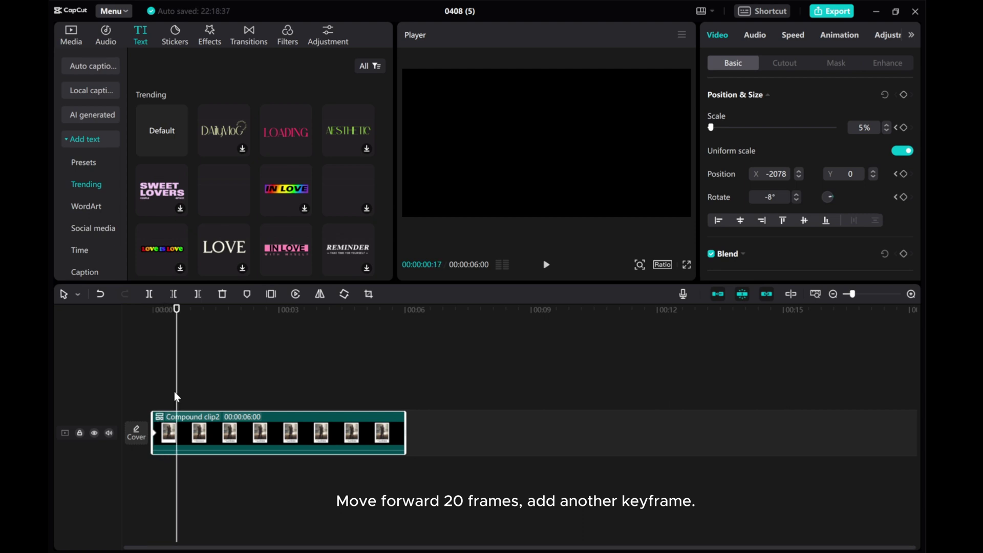
pyautogui.press('Right')
pyautogui.press('Right')
pyautogui.press('Right')
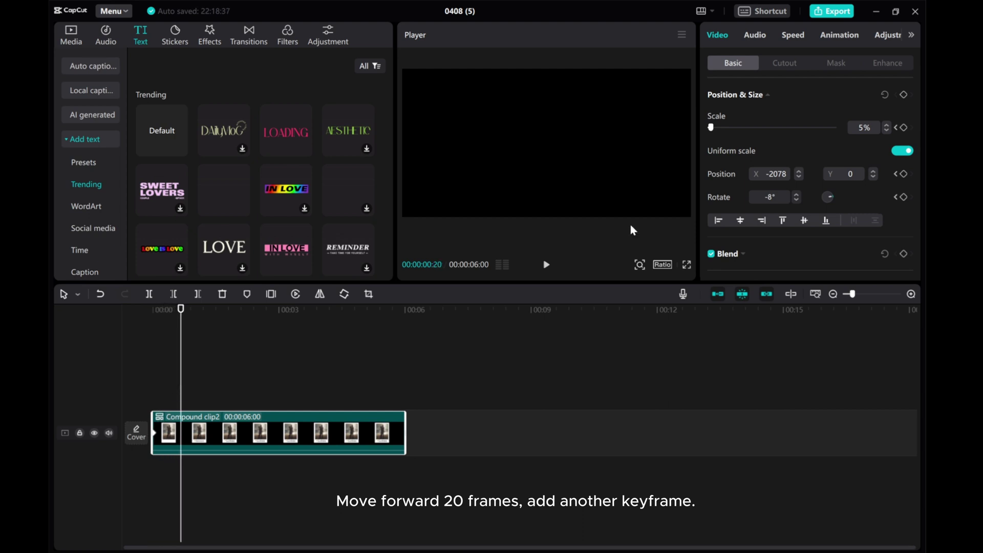
pyautogui.moveTo(766, 176); pyautogui.dragTo(786, 176)
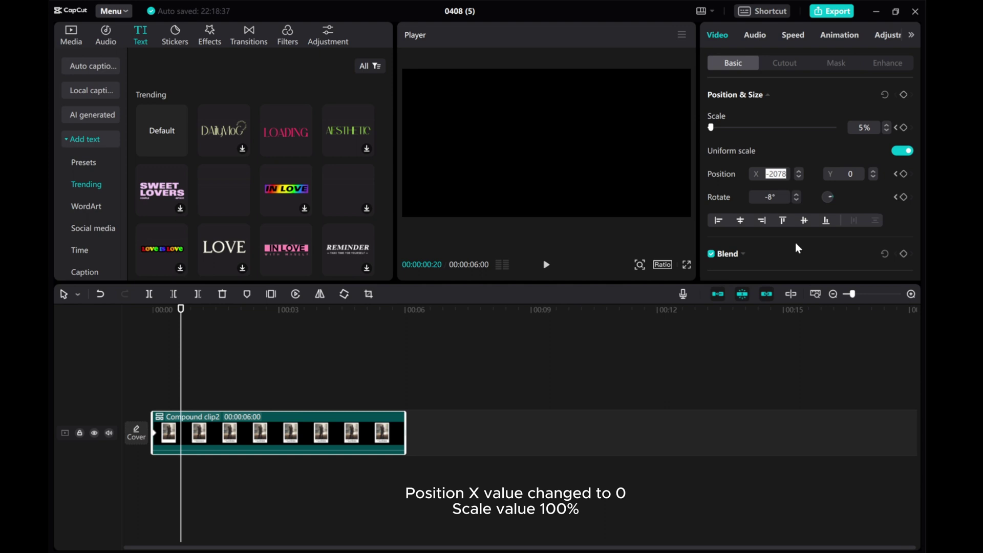
pyautogui.write('0')
pyautogui.press('Return')
pyautogui.doubleClick(860, 128)
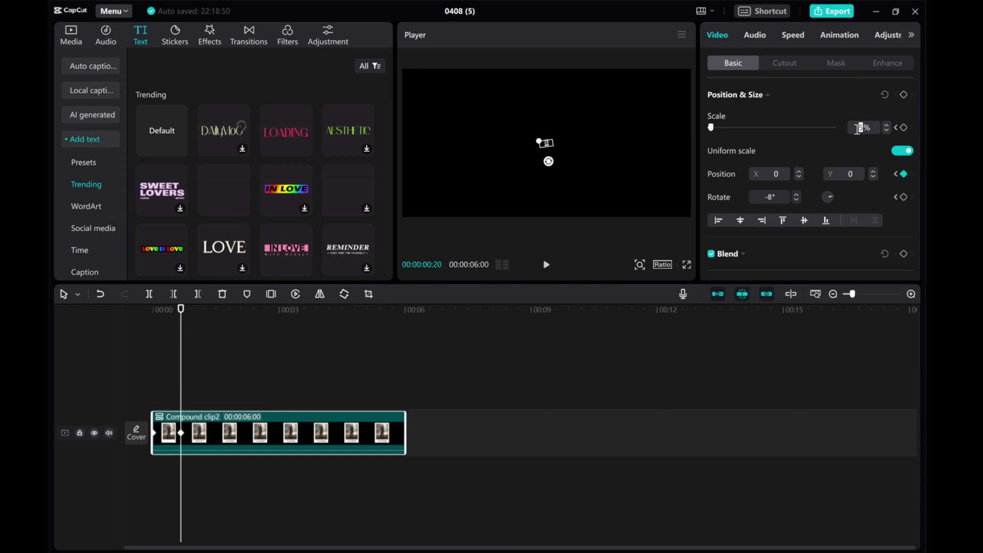
pyautogui.write('100')
pyautogui.press('Return')
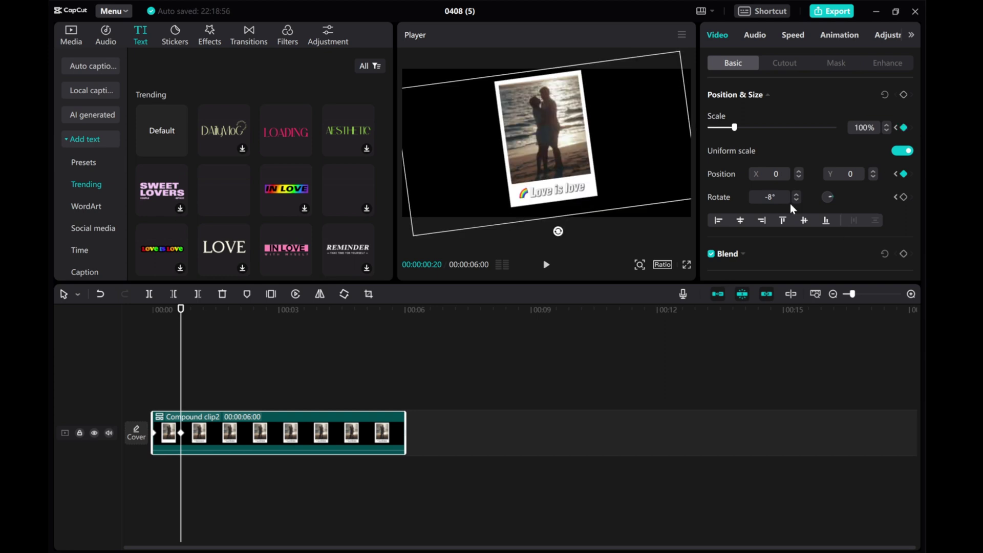
# Adjust the framed photo's rotation to -11°.
pyautogui.click(797, 197)
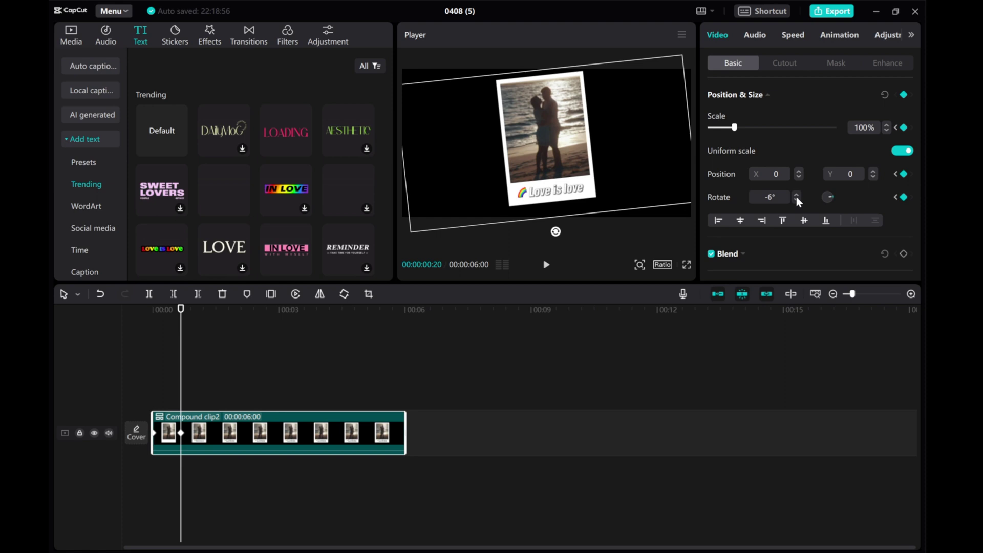
pyautogui.click(796, 194)
pyautogui.click(797, 200)
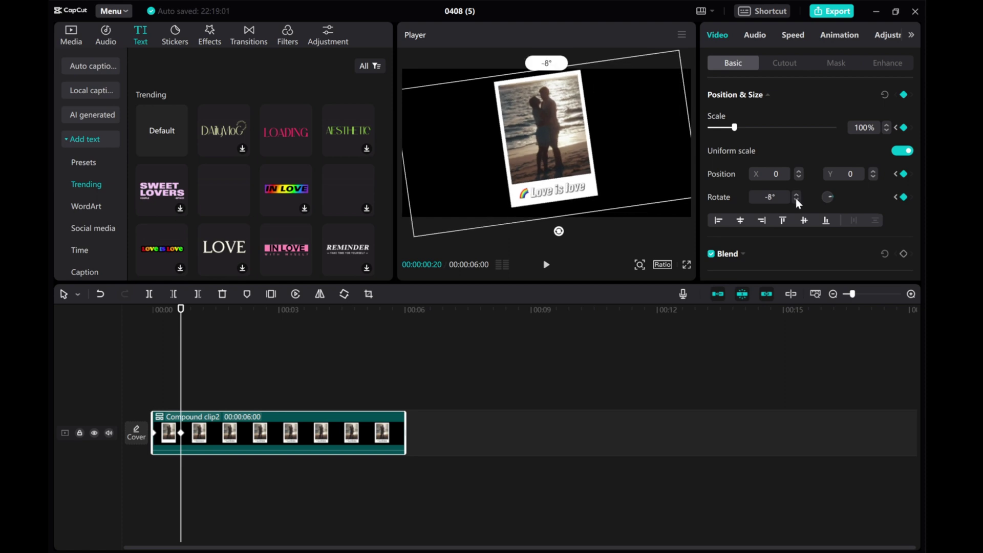
pyautogui.click(797, 200)
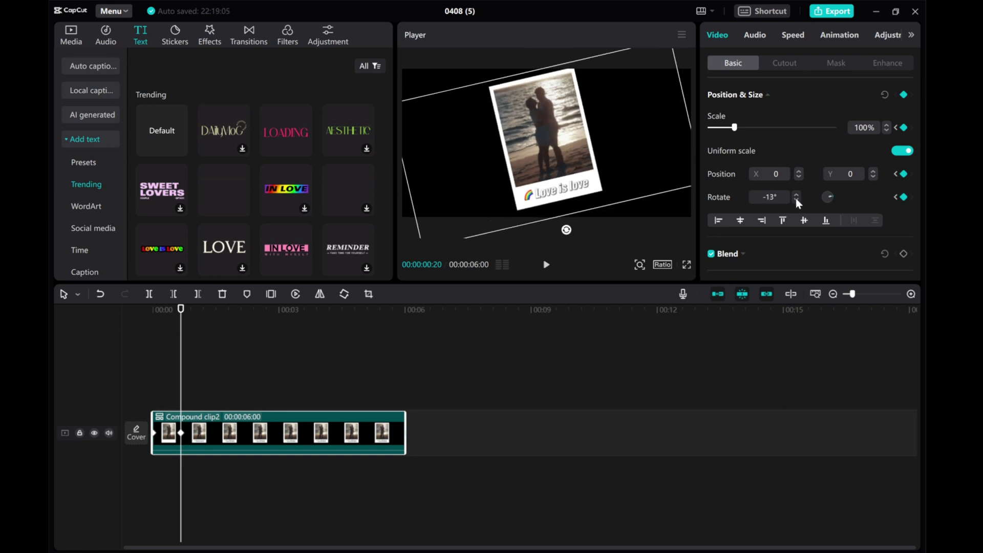
pyautogui.click(796, 194)
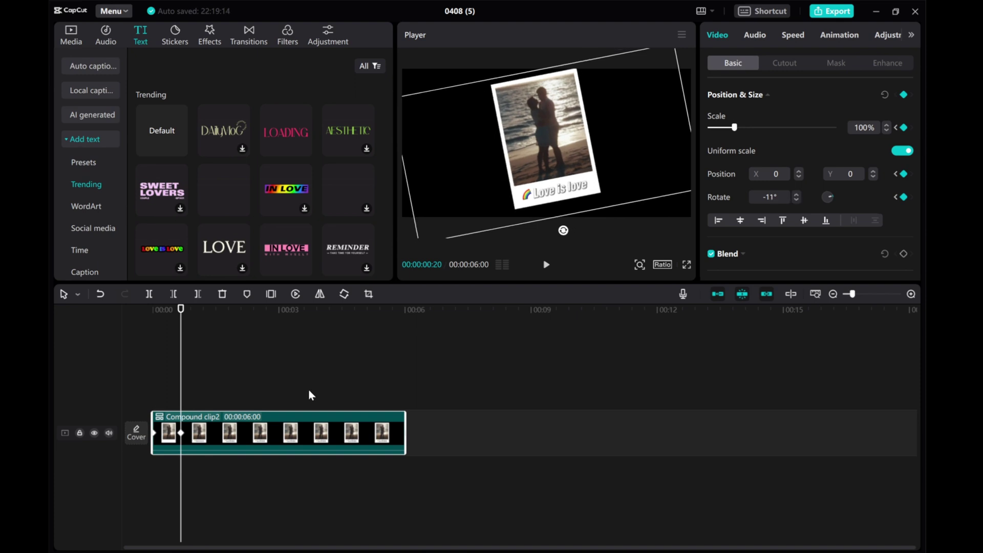
pyautogui.moveTo(176, 365); pyautogui.dragTo(127, 359)
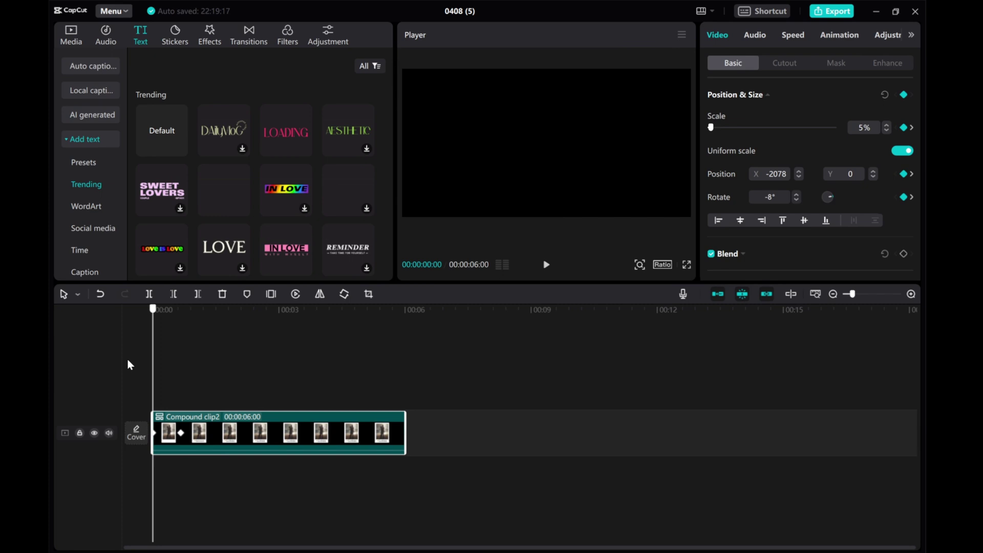
pyautogui.click(197, 347)
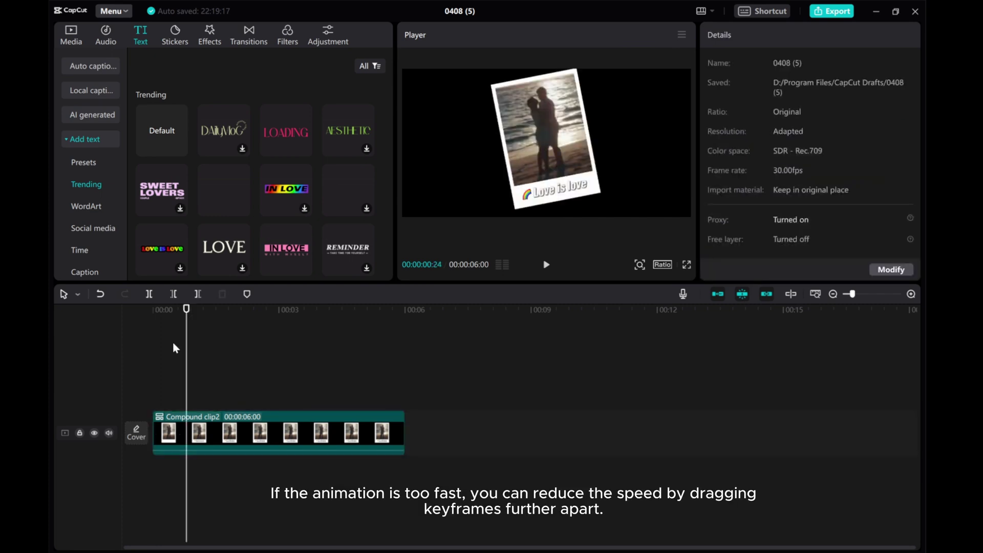
pyautogui.click(546, 264)
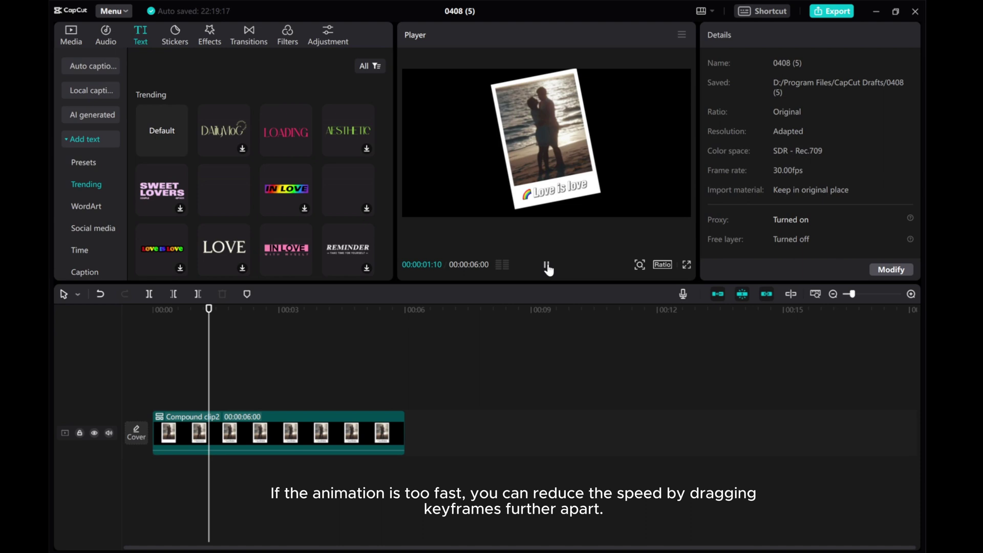
pyautogui.click(225, 435)
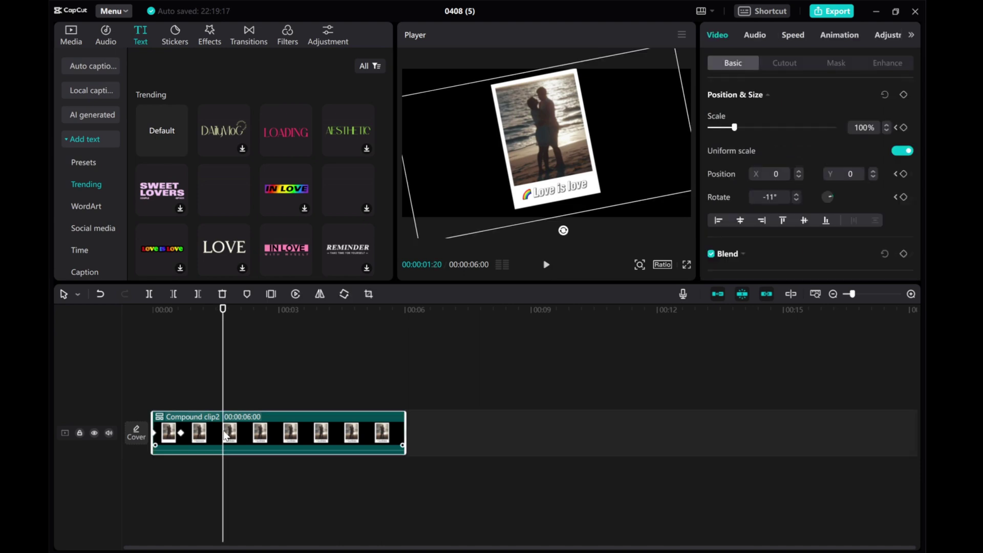
pyautogui.click(182, 436)
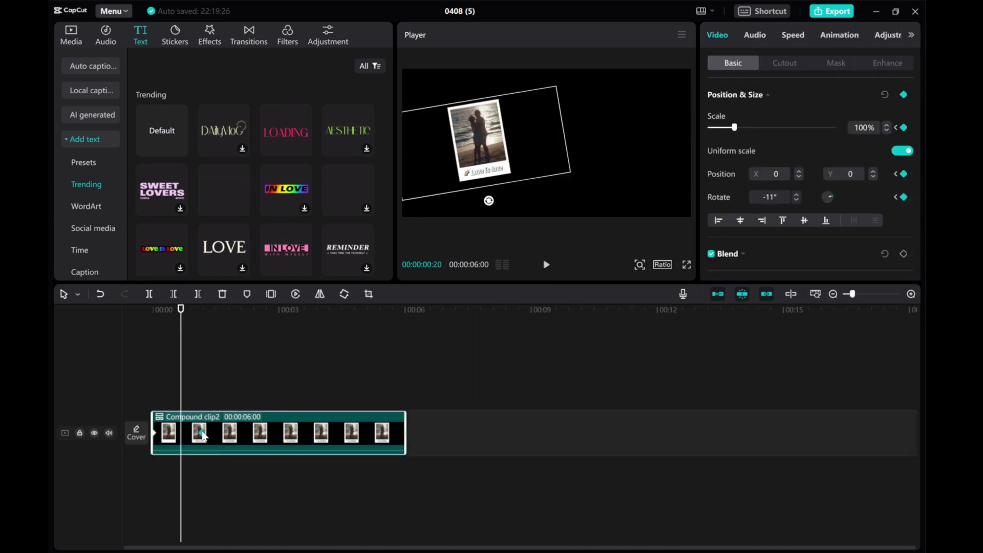
pyautogui.press('Home')
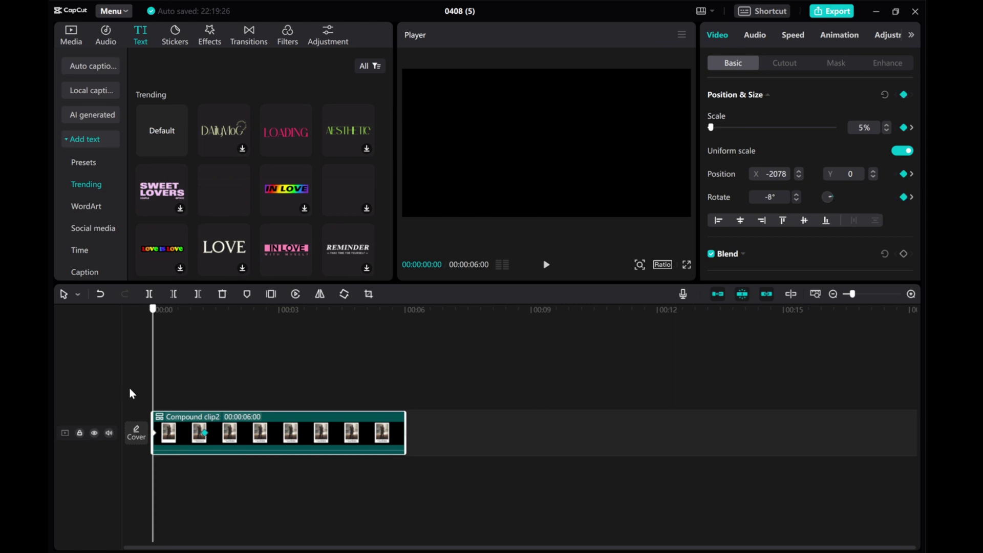
pyautogui.click(546, 266)
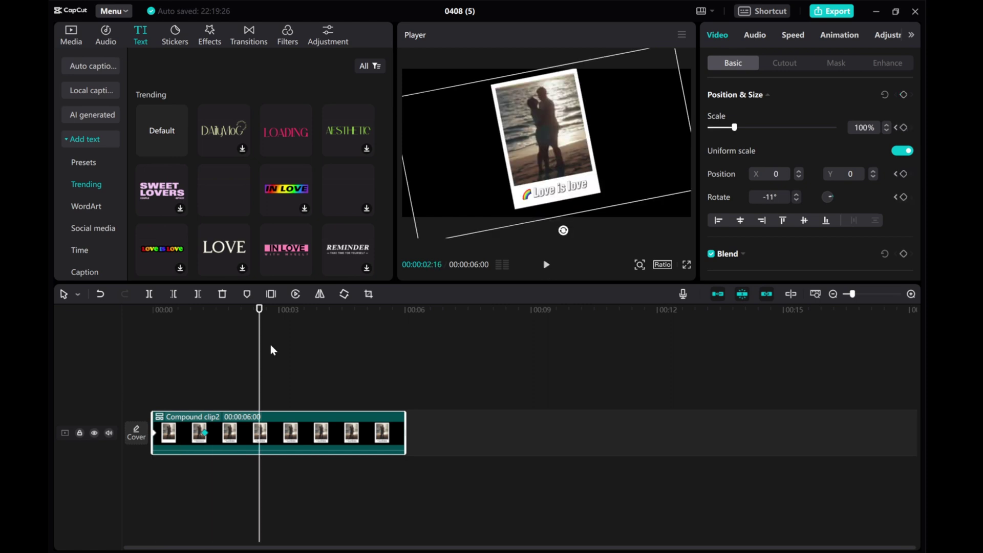
pyautogui.press('Up')
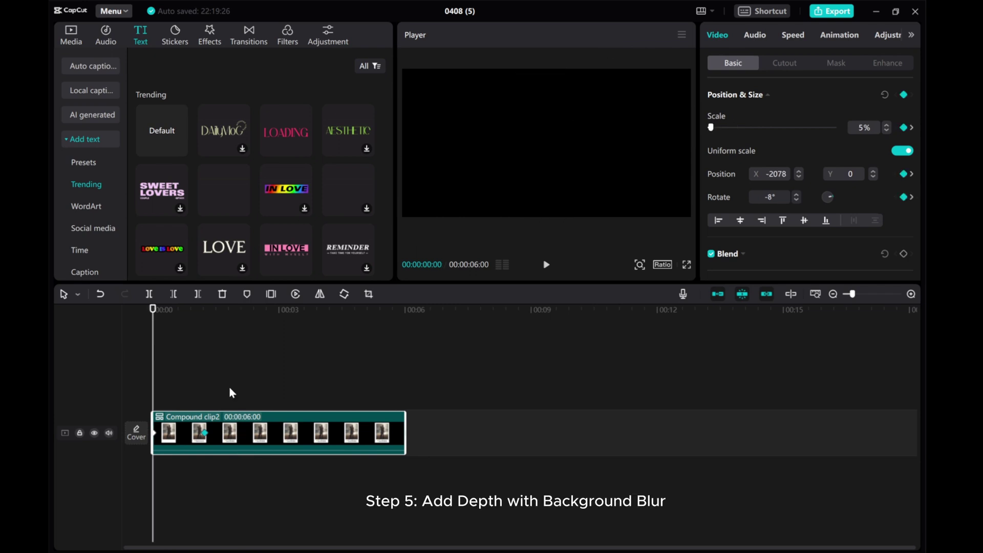
# Add 1.png at the timeline start and move Compound clip2 onto a track above it.
pyautogui.click(72, 39)
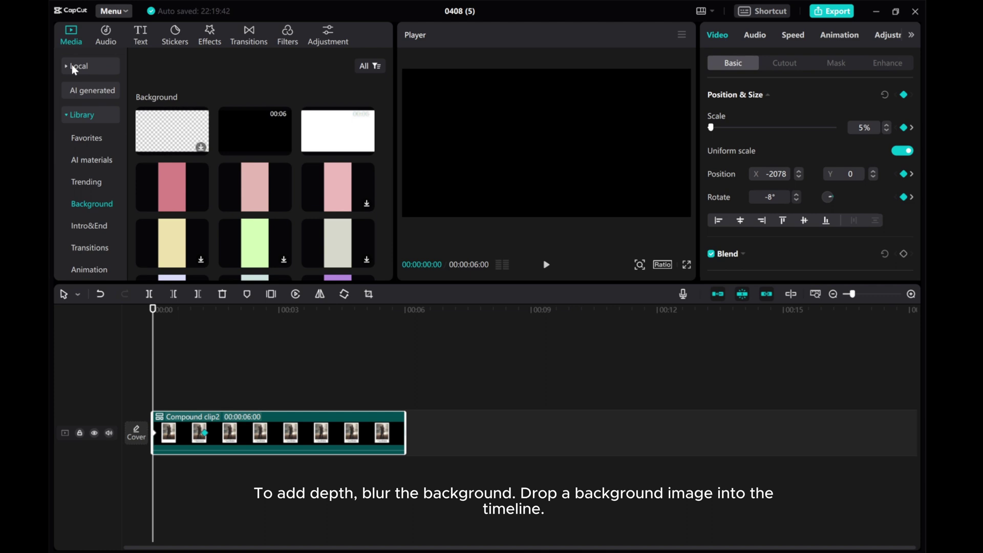
pyautogui.click(72, 65)
pyautogui.moveTo(171, 141); pyautogui.dragTo(158, 443)
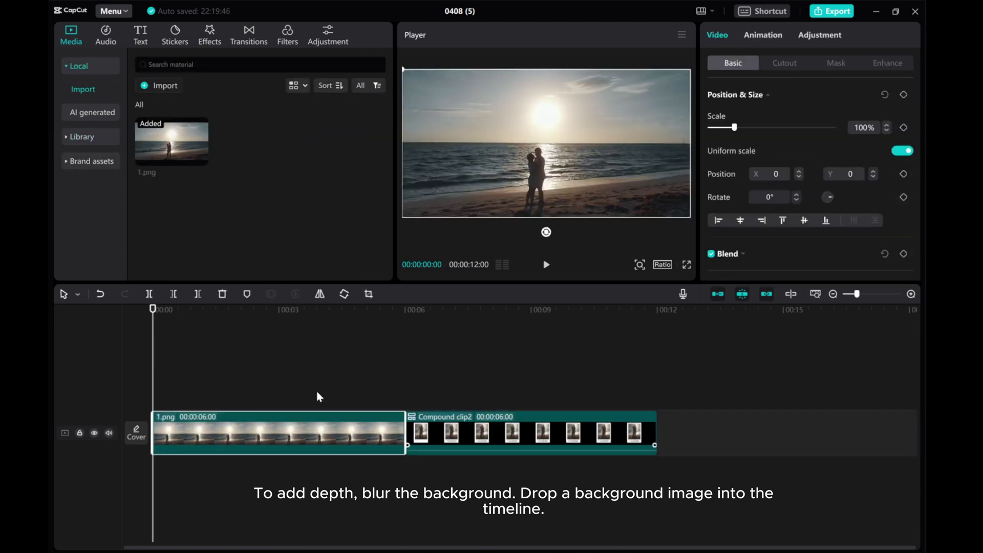
pyautogui.moveTo(427, 432); pyautogui.dragTo(175, 388)
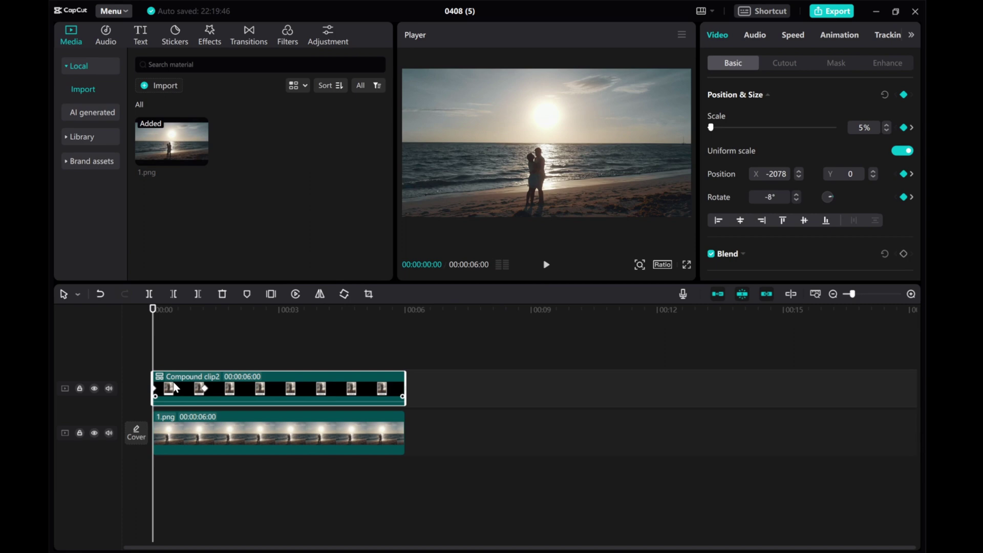
# Apply the favourite Blur effect to the 1.png beach clip and lower its strength to 20.
pyautogui.click(211, 35)
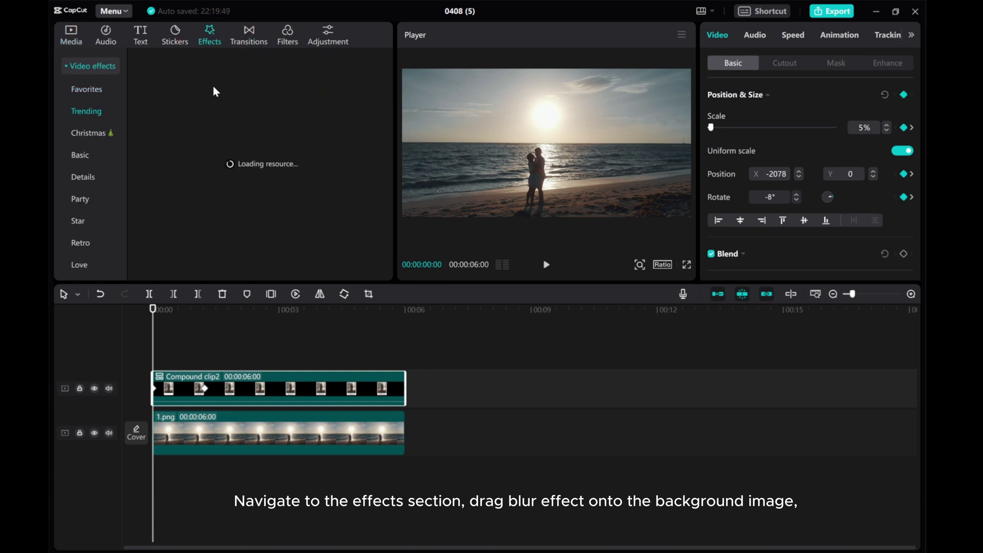
pyautogui.click(97, 91)
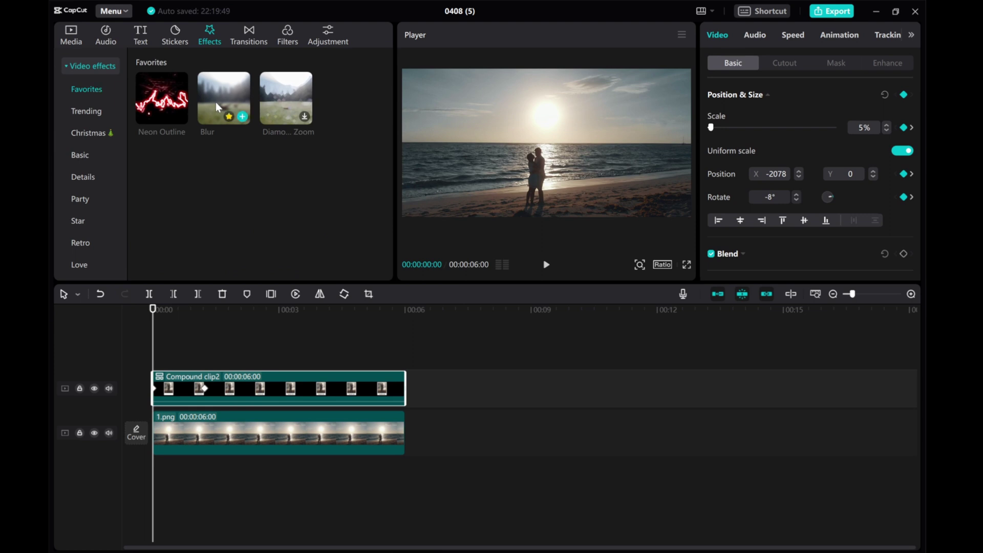
pyautogui.moveTo(216, 102)
pyautogui.mouseDown()
pyautogui.moveTo(207, 435)
pyautogui.moveTo(208, 422)
pyautogui.mouseUp()
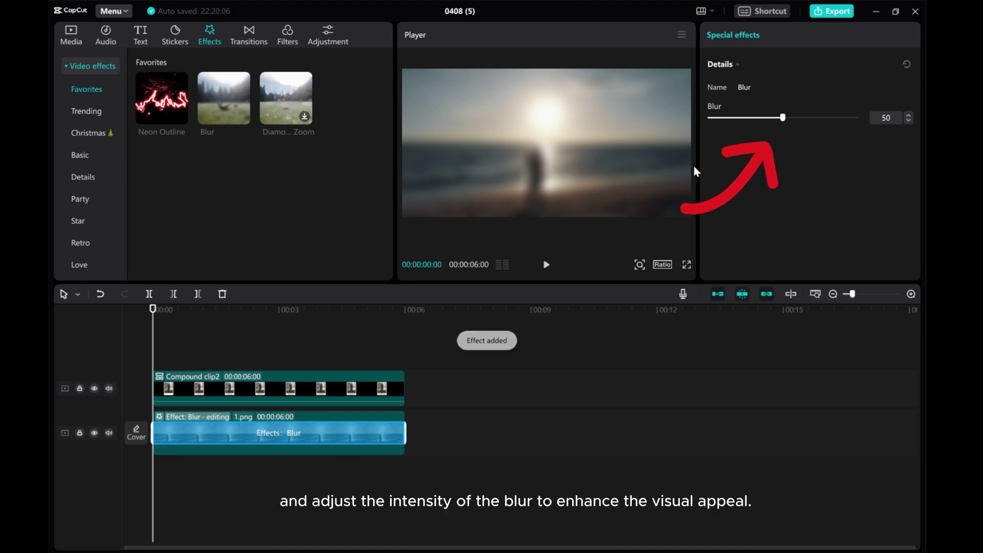
pyautogui.moveTo(782, 117); pyautogui.dragTo(740, 123)
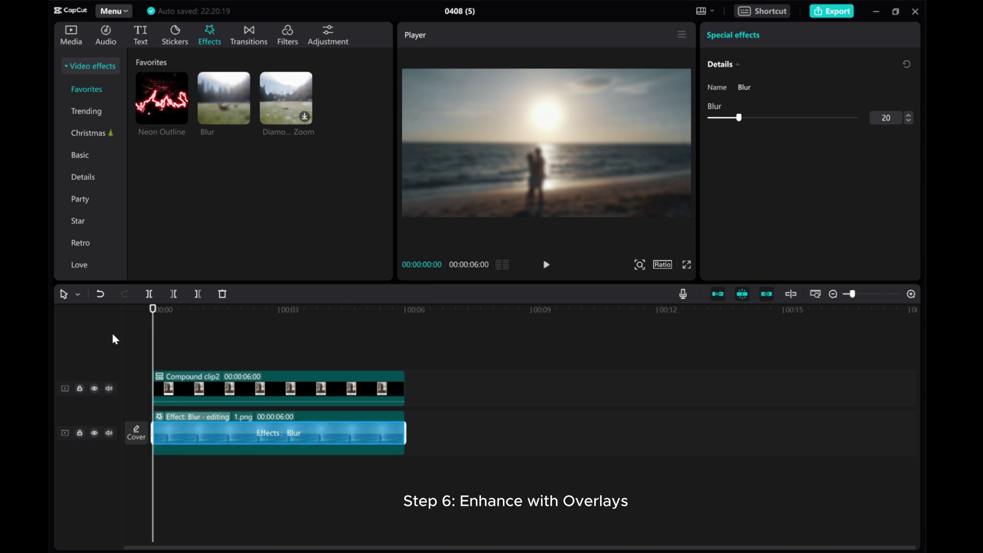
# Browse the Media stock library's Background category to find the pink bokeh clip.
pyautogui.click(71, 36)
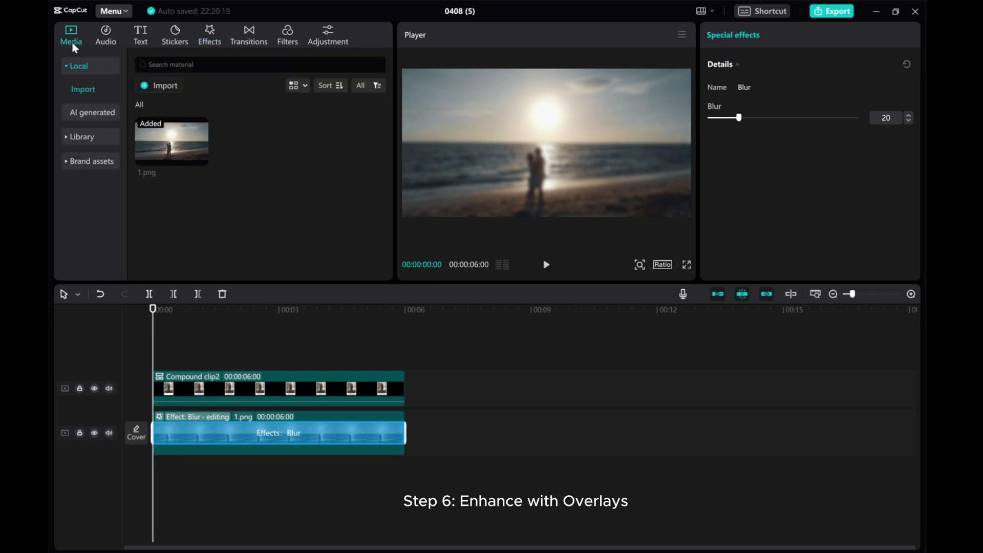
pyautogui.click(67, 138)
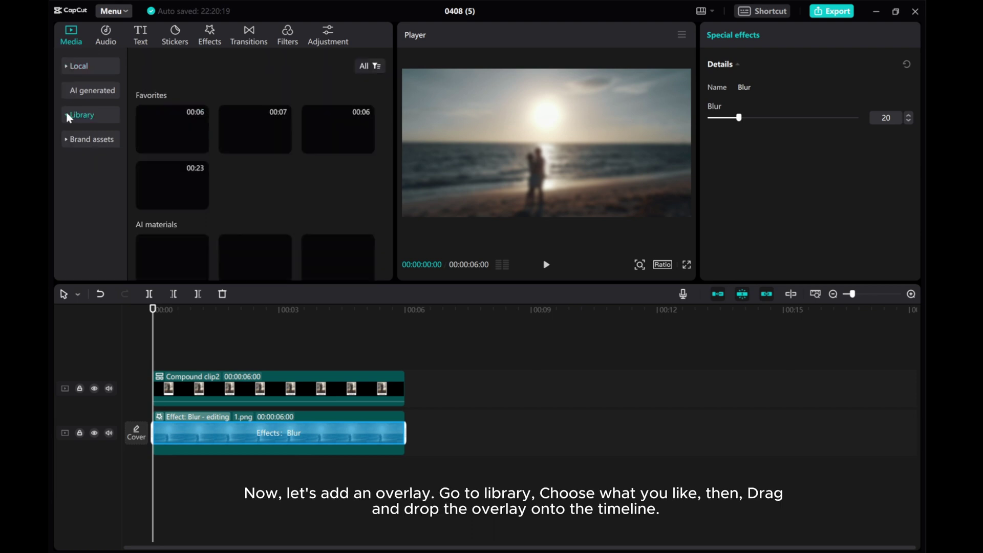
pyautogui.click(66, 112)
pyautogui.click(82, 202)
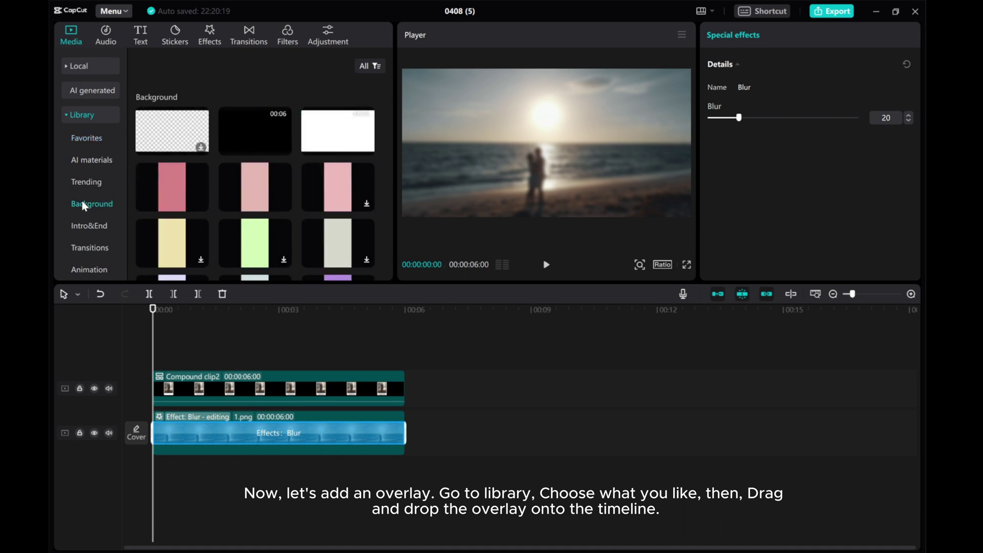
pyautogui.scroll(-3, 211, 239)
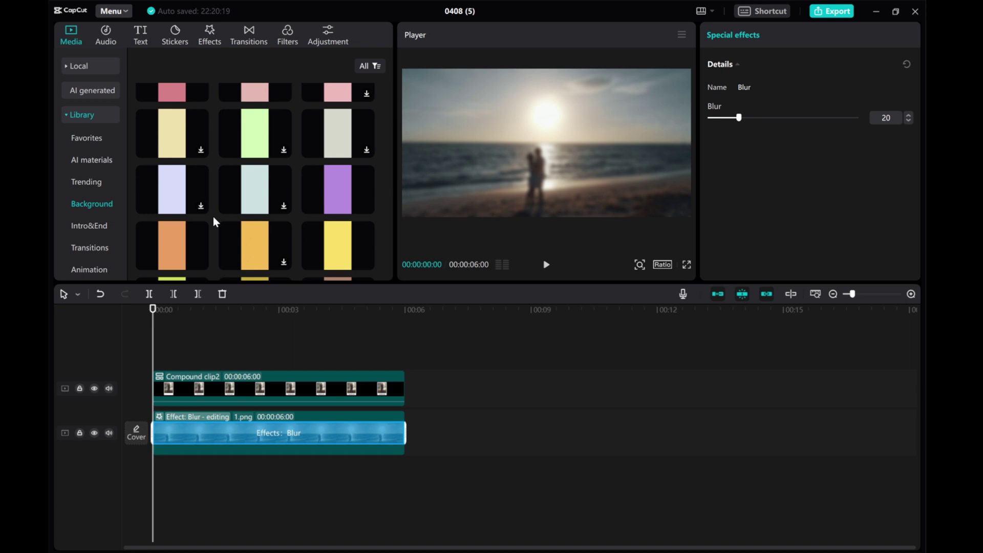
pyautogui.scroll(-3, 213, 217)
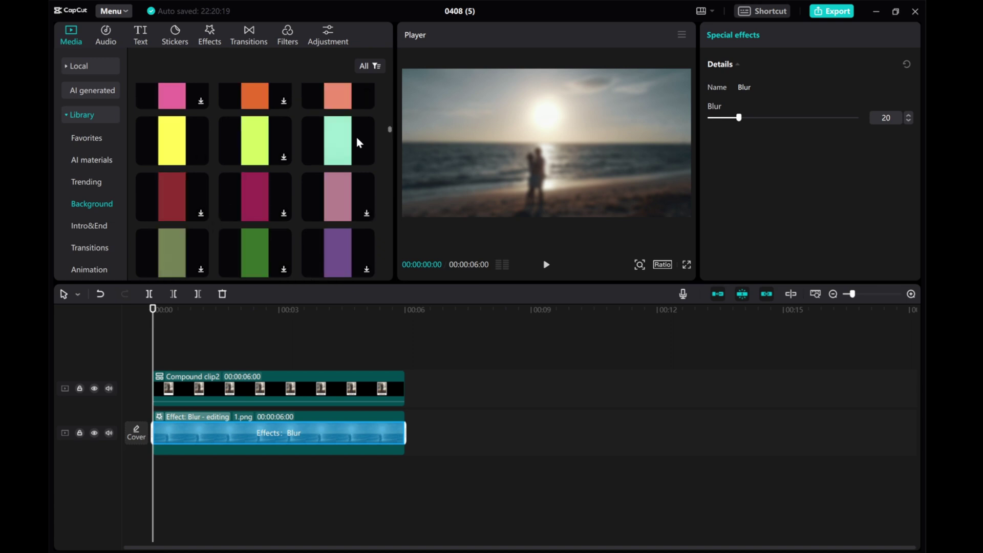
pyautogui.scroll(-3, 213, 223)
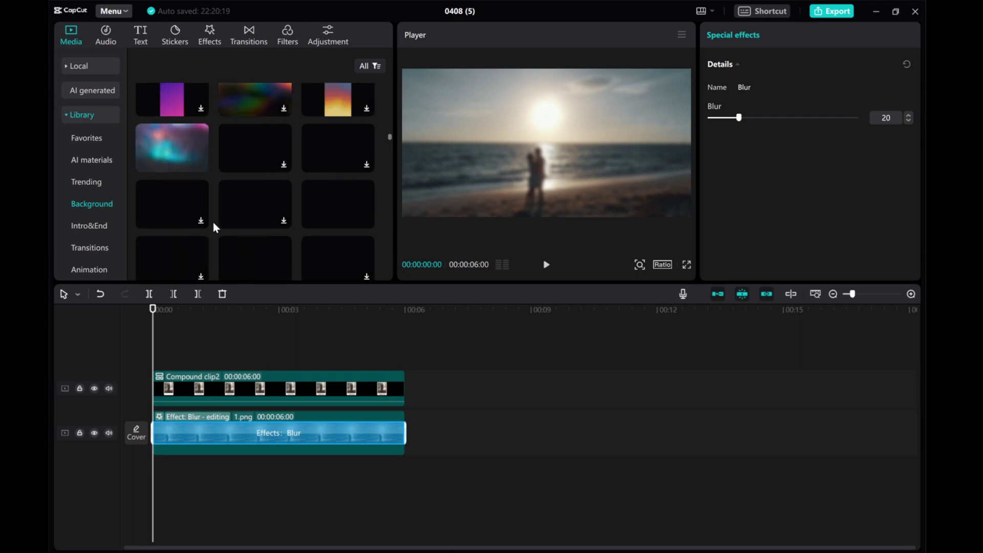
pyautogui.scroll(-3, 213, 222)
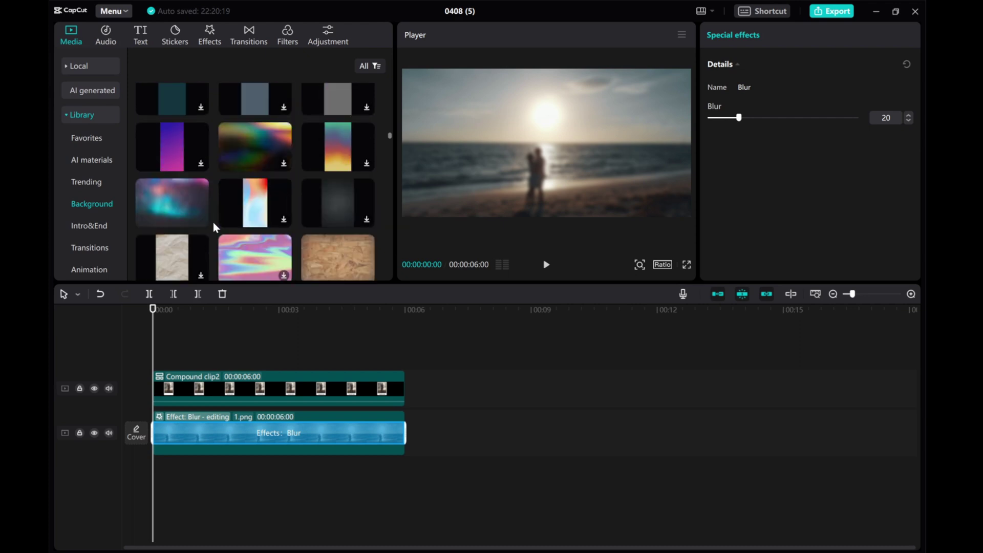
pyautogui.scroll(-2, 213, 223)
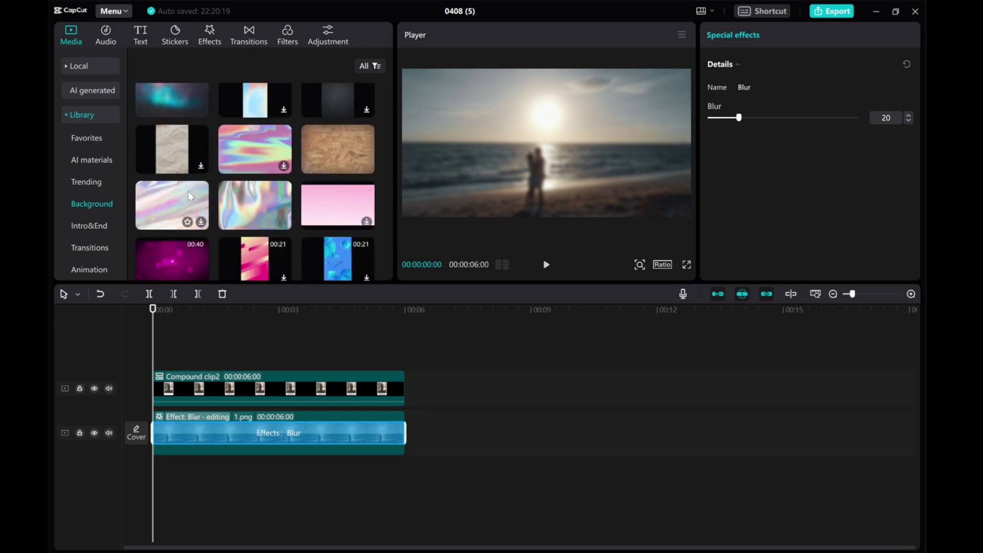
pyautogui.scroll(-2, 215, 251)
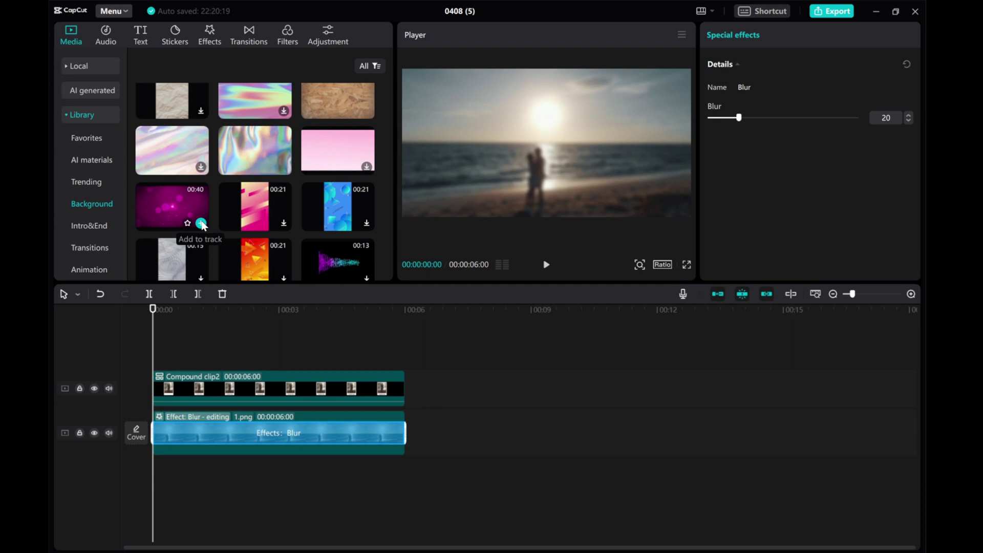
# Add the pink bokeh clip on a track above the polaroid, with the playhead at 00:06.
pyautogui.click(202, 223)
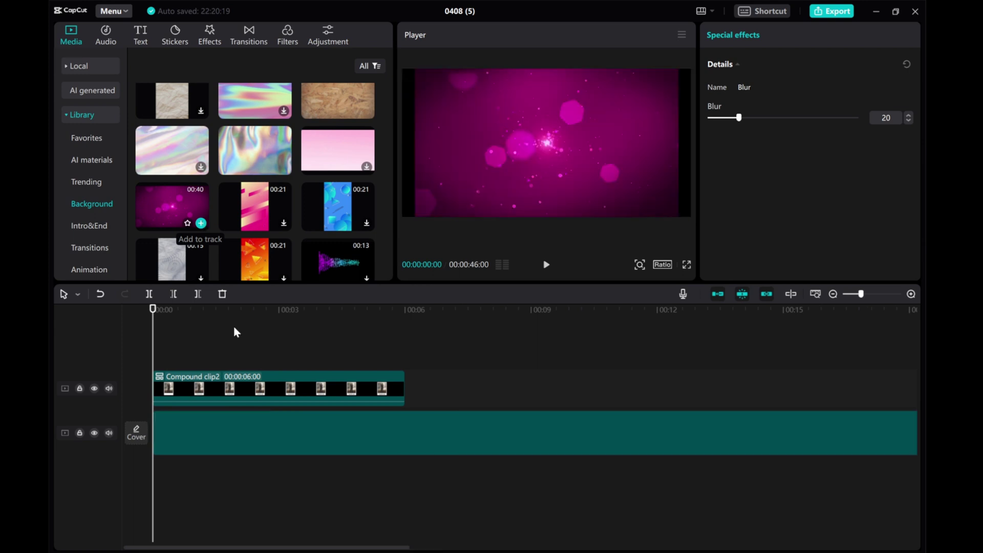
pyautogui.moveTo(228, 430); pyautogui.dragTo(231, 349)
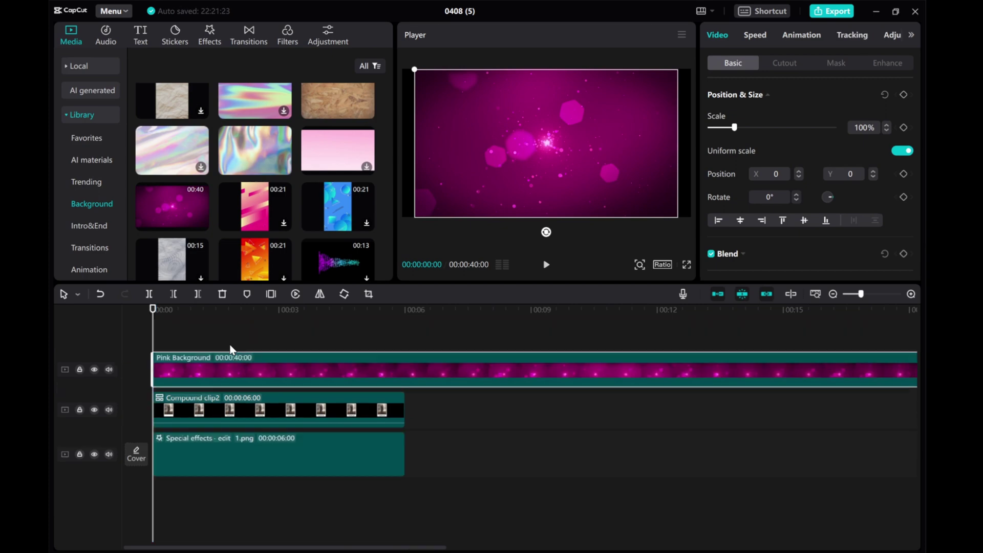
pyautogui.moveTo(152, 337); pyautogui.dragTo(405, 352)
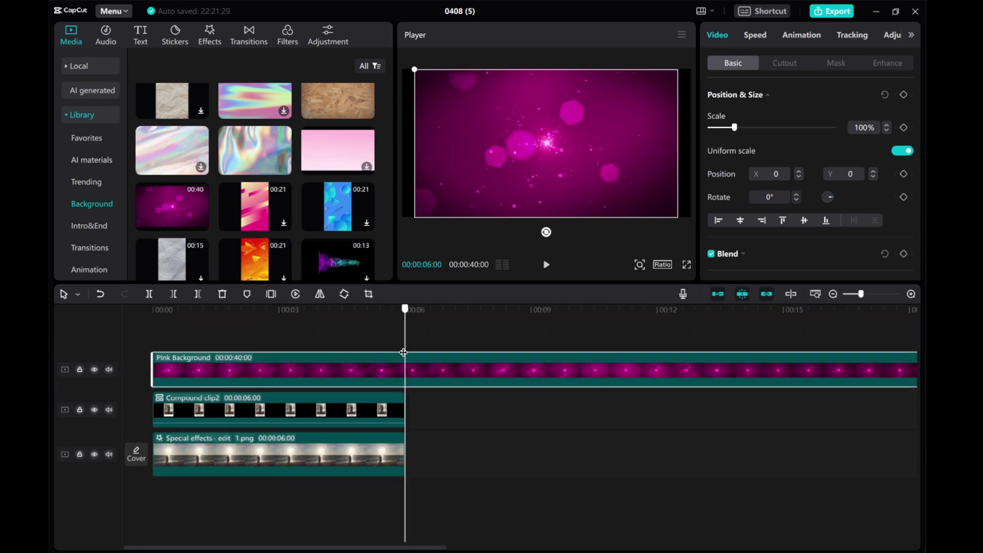
# Trim the pink background at six seconds and scale it to 110% to fill the frame.
pyautogui.click(200, 295)
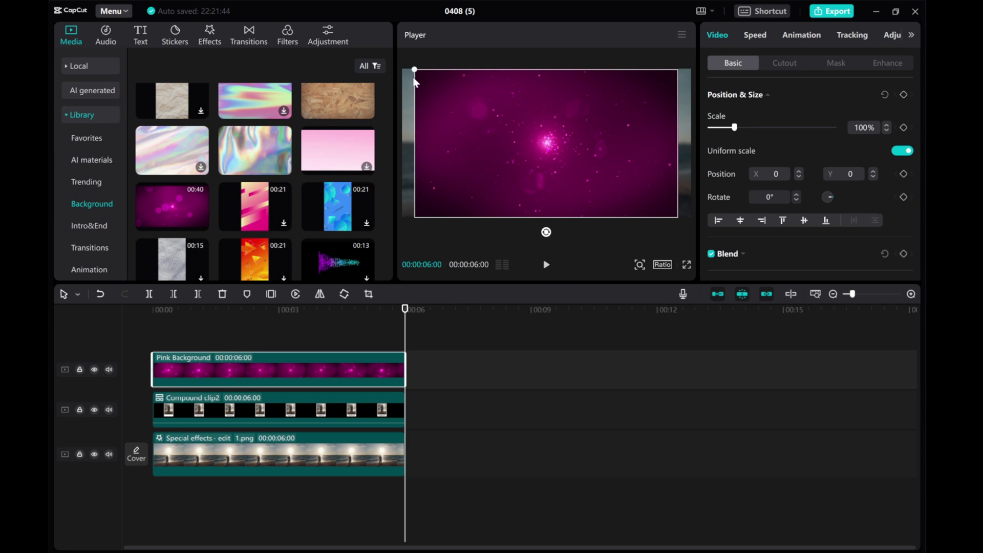
pyautogui.moveTo(415, 72); pyautogui.dragTo(393, 66)
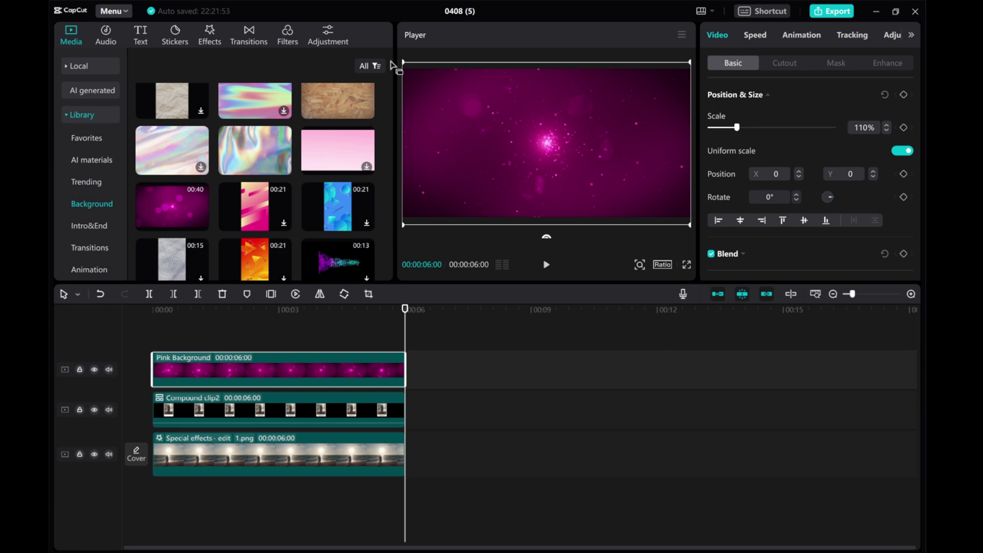
pyautogui.moveTo(391, 324); pyautogui.dragTo(375, 338)
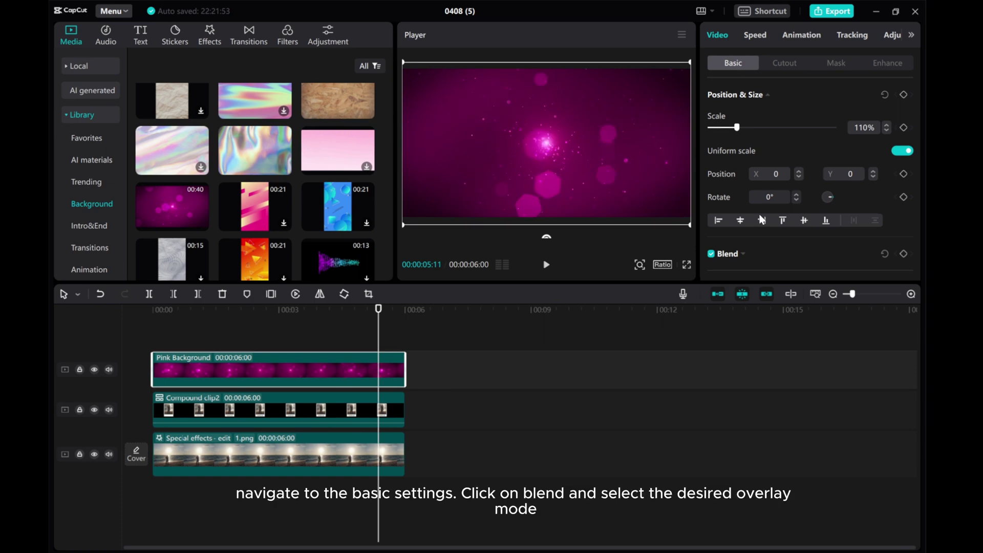
pyautogui.scroll(-2, 759, 215)
# Enable Blend on the pink layer, choose Overlay mode, and lower opacity to about 57%.
pyautogui.click(742, 171)
pyautogui.click(781, 187)
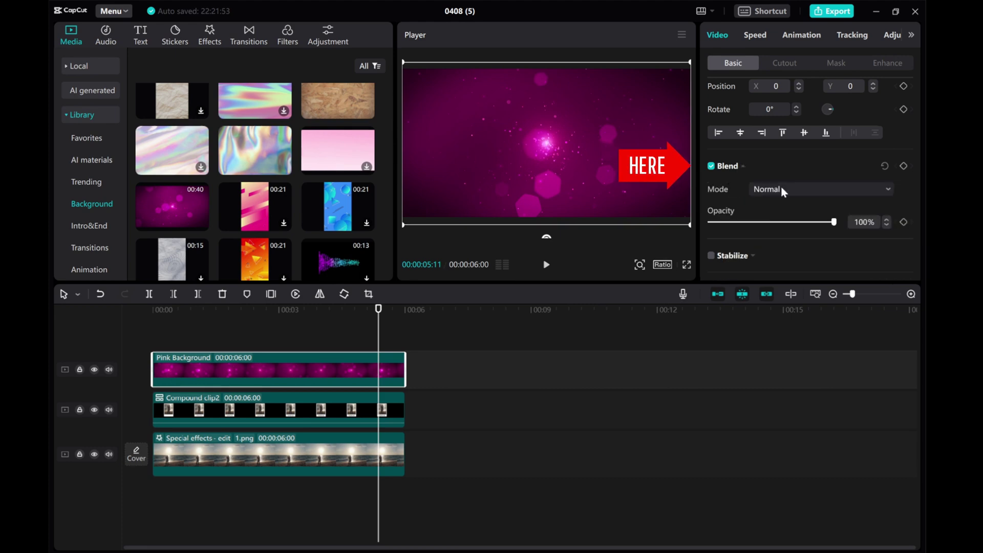
pyautogui.click(782, 191)
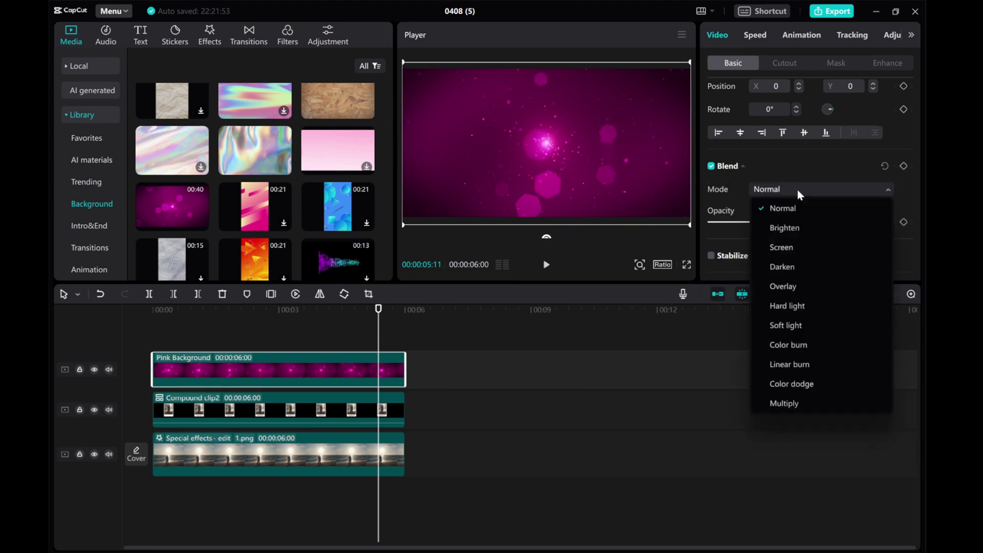
pyautogui.click(782, 288)
pyautogui.moveTo(832, 223); pyautogui.dragTo(766, 224)
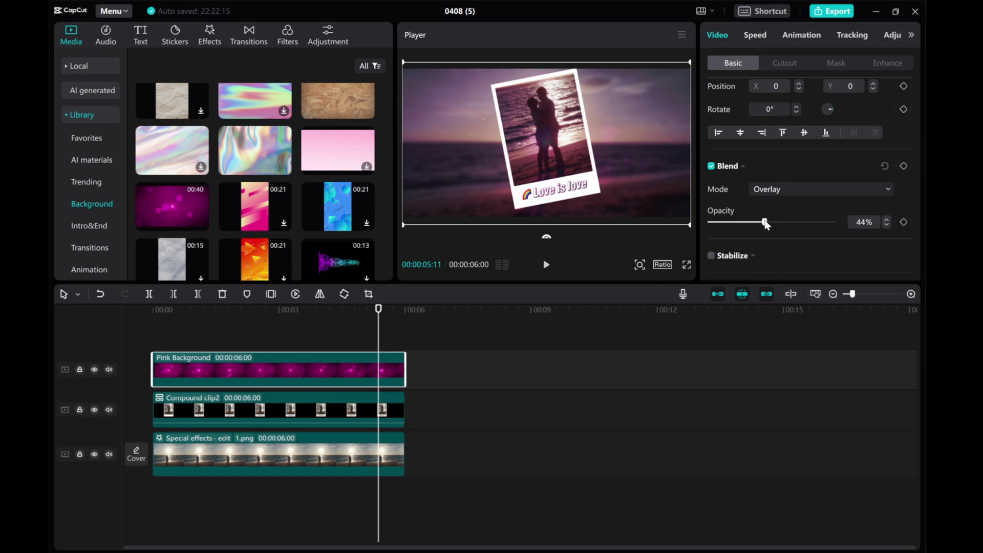